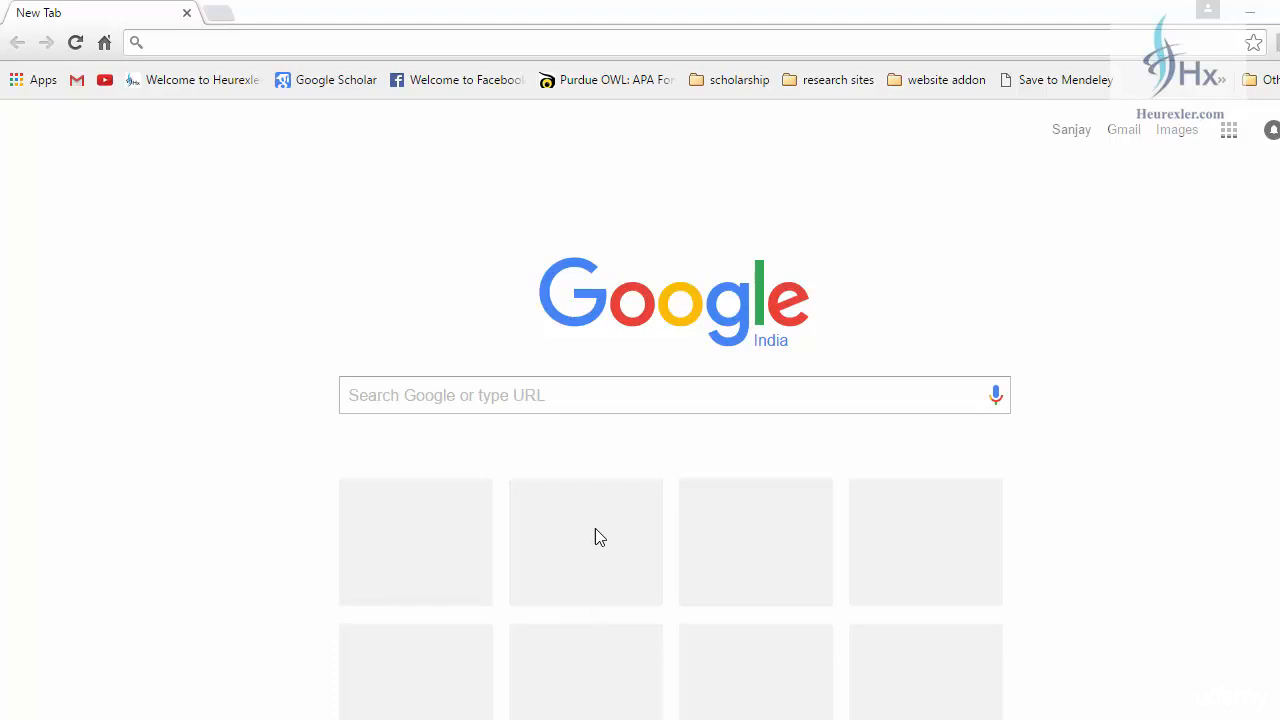
Search Google for 'ibm spss statistics download'.
click(430, 411)
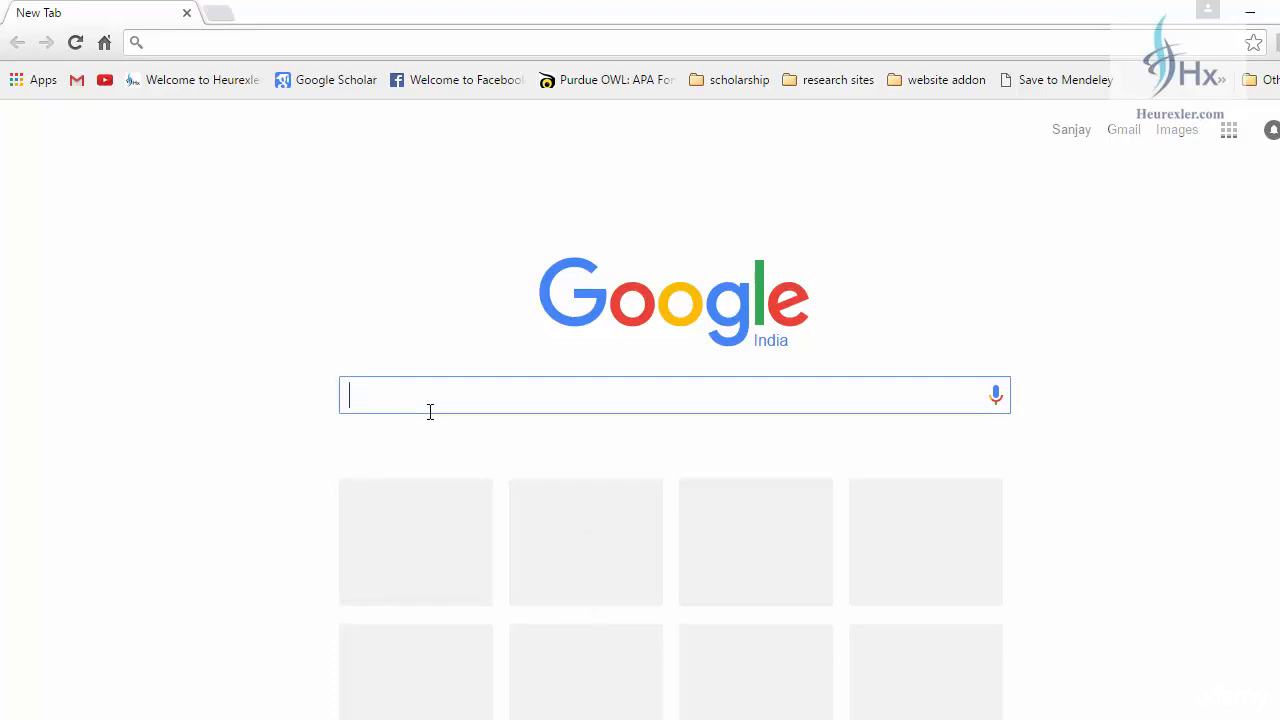
text(ibm spss)
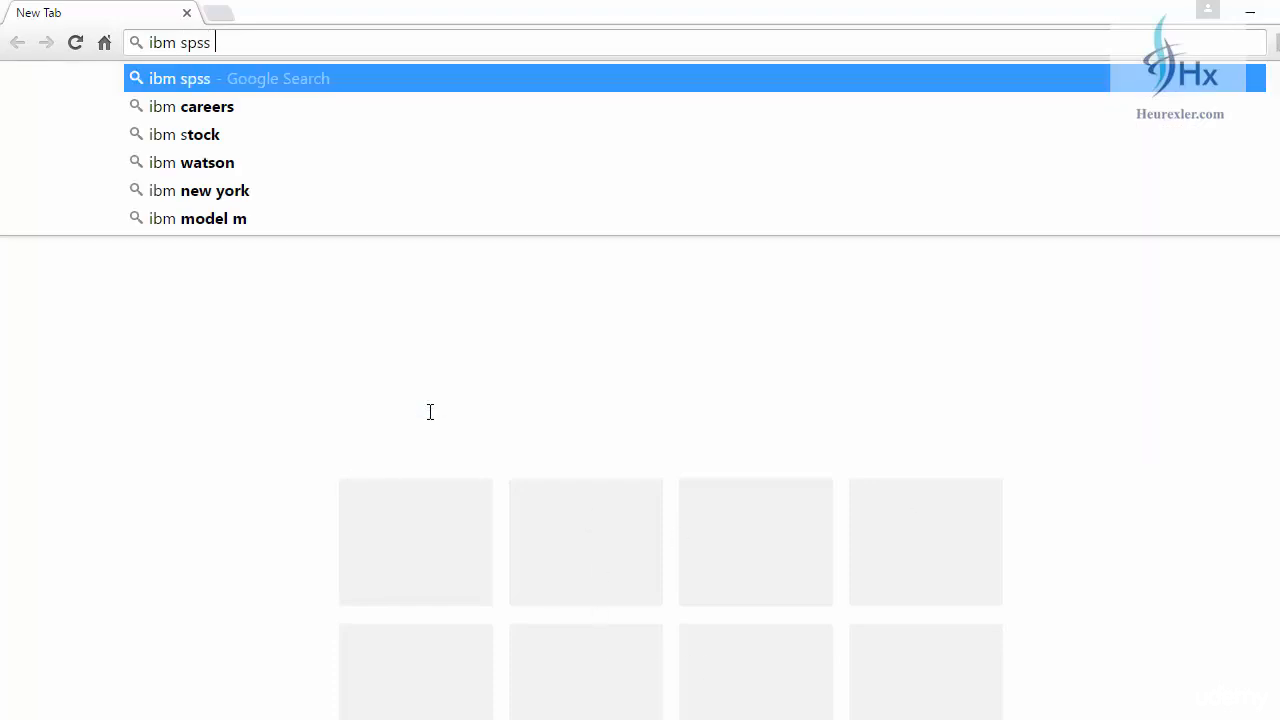
text( stati)
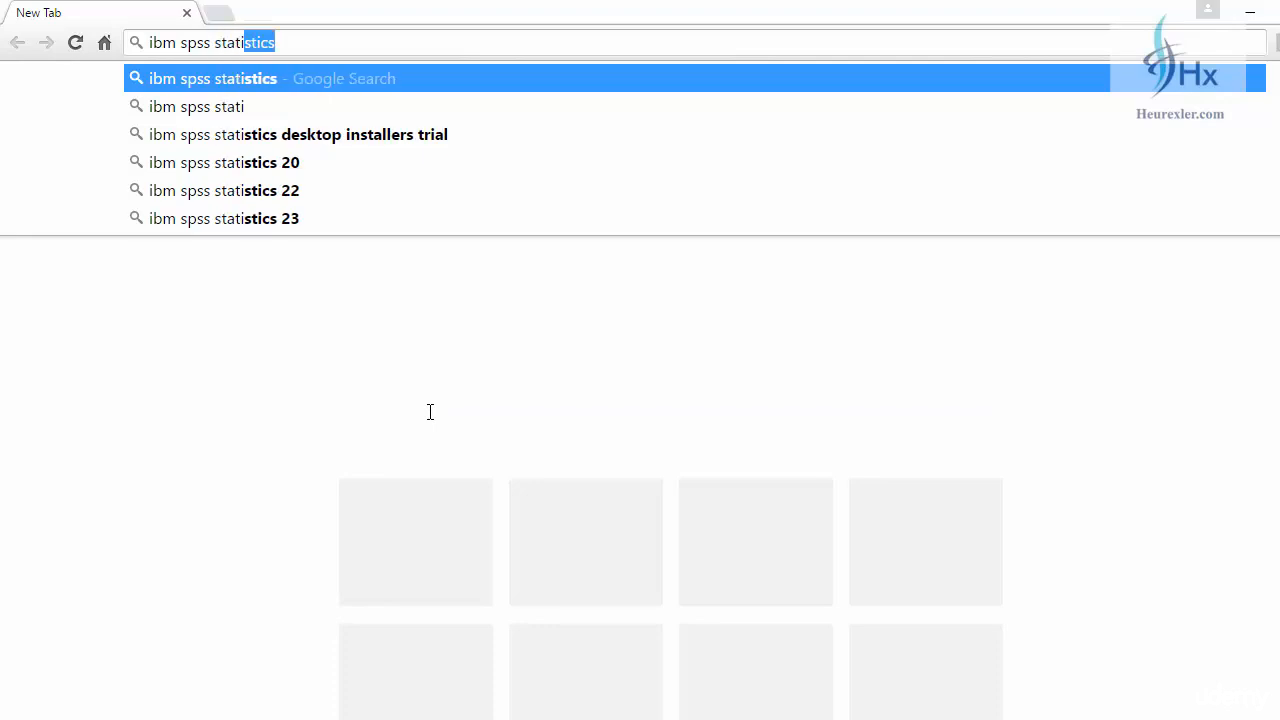
text(stics download)
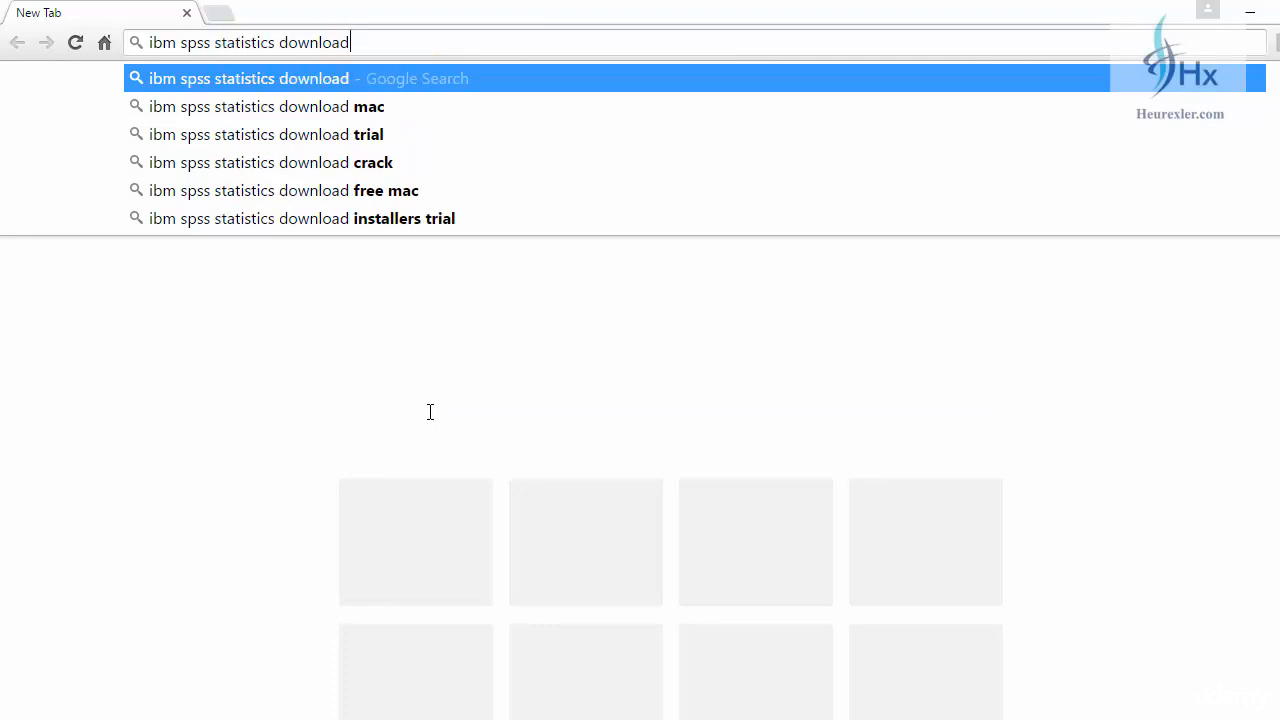
key(Return)
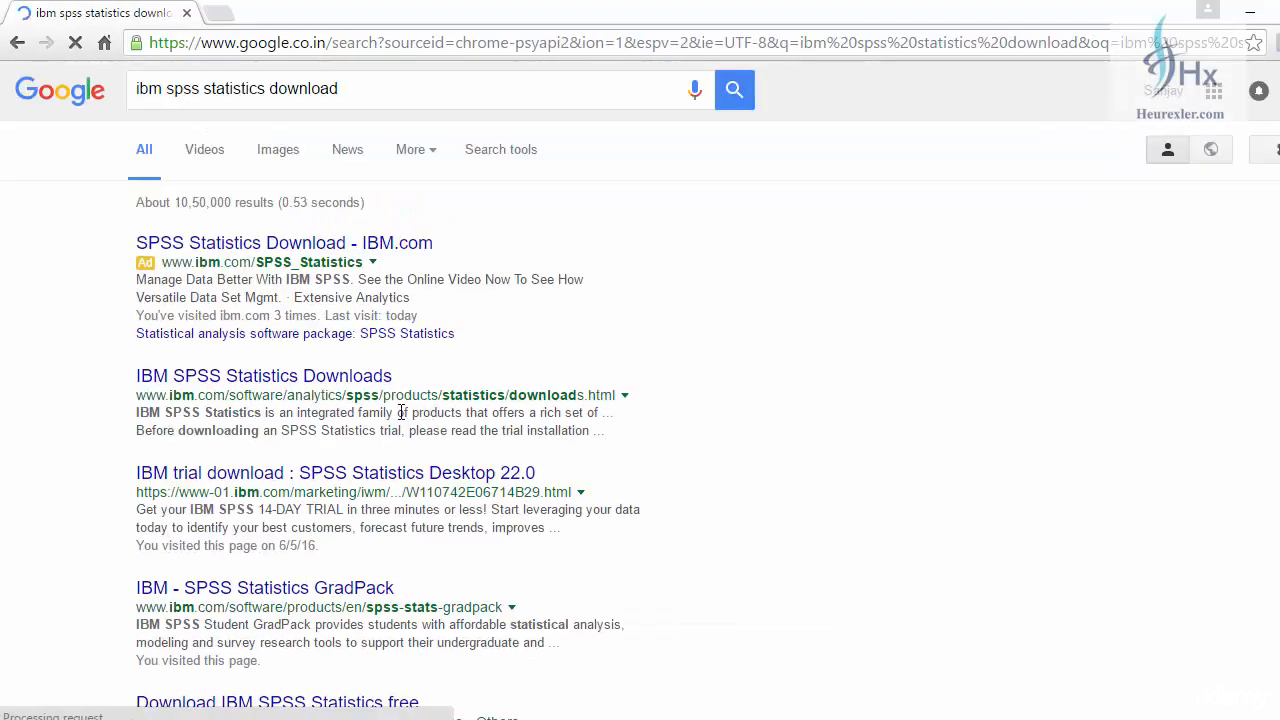
Open the IBM SPSS Statistics Downloads result in a new tab and switch to it.
scroll(338, 343, down, 1)
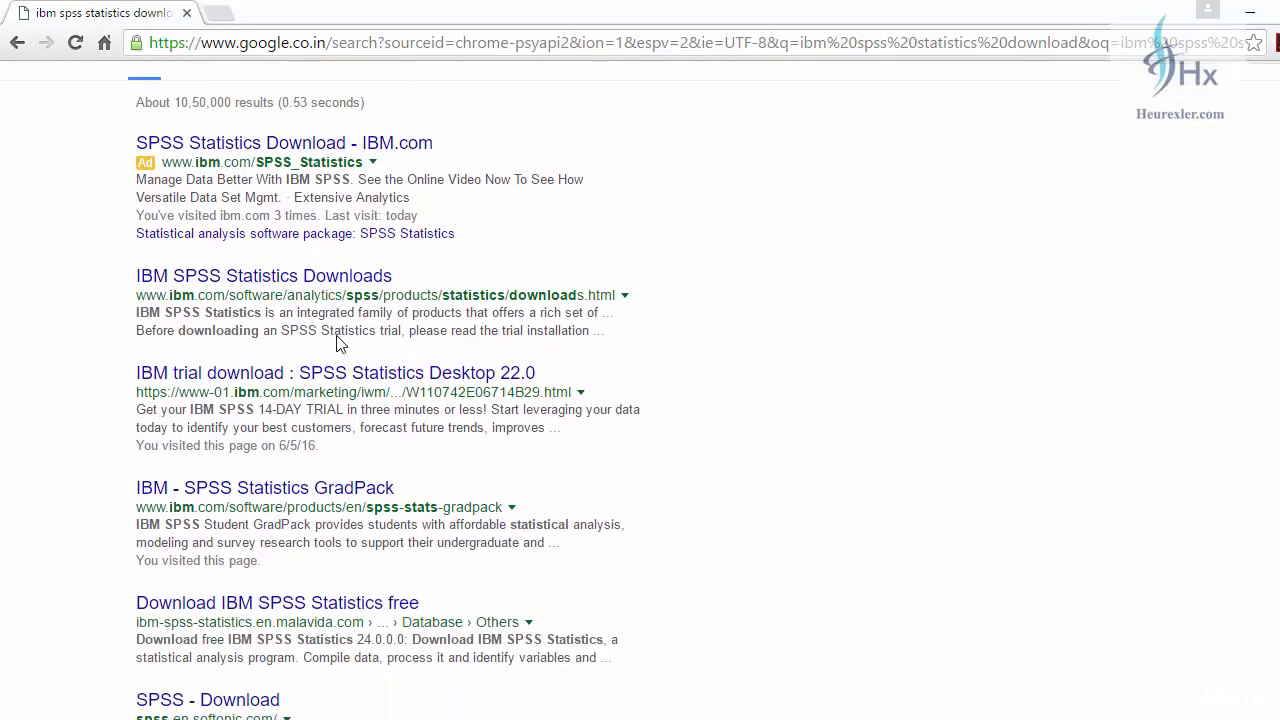
right_click(309, 283)
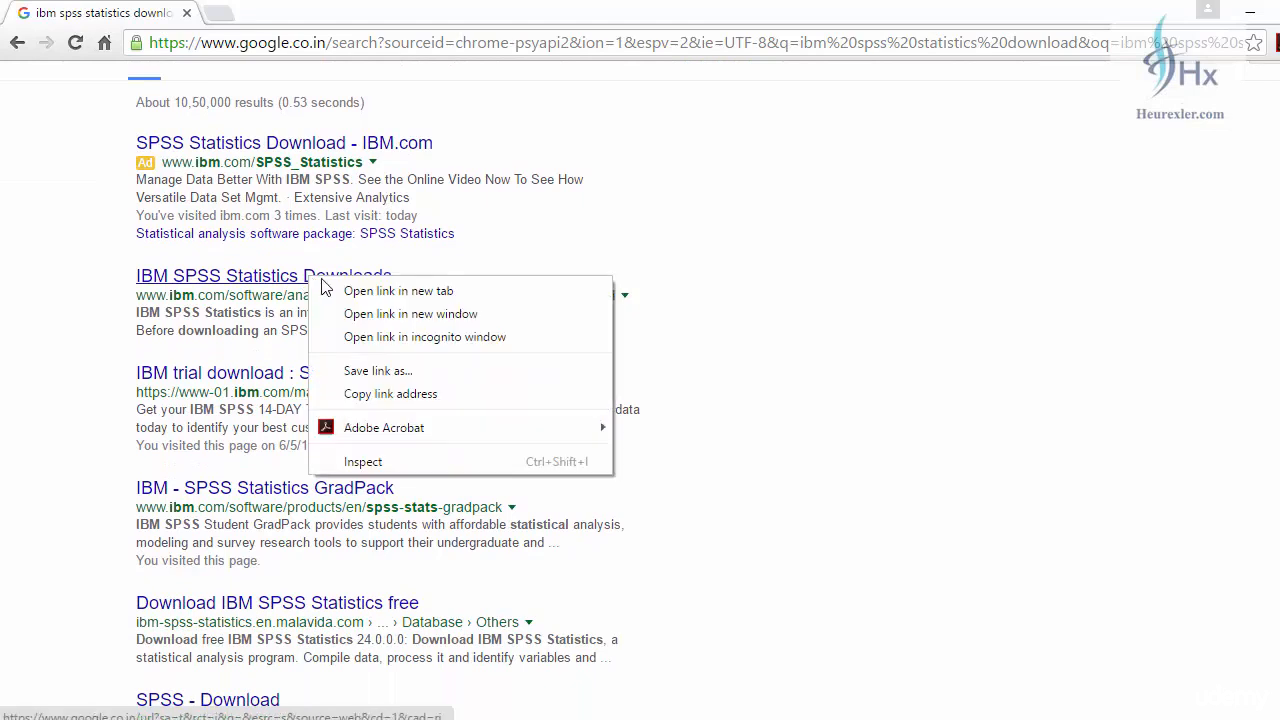
click(368, 292)
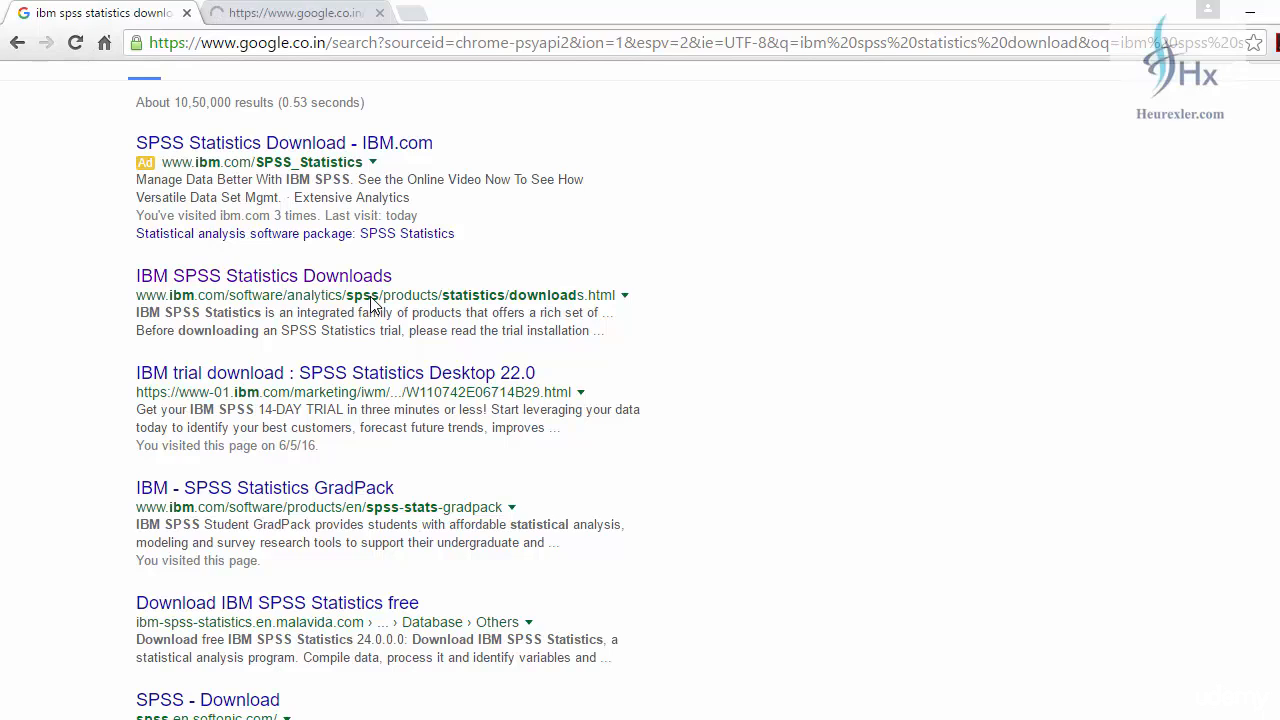
key(ctrl+Tab)
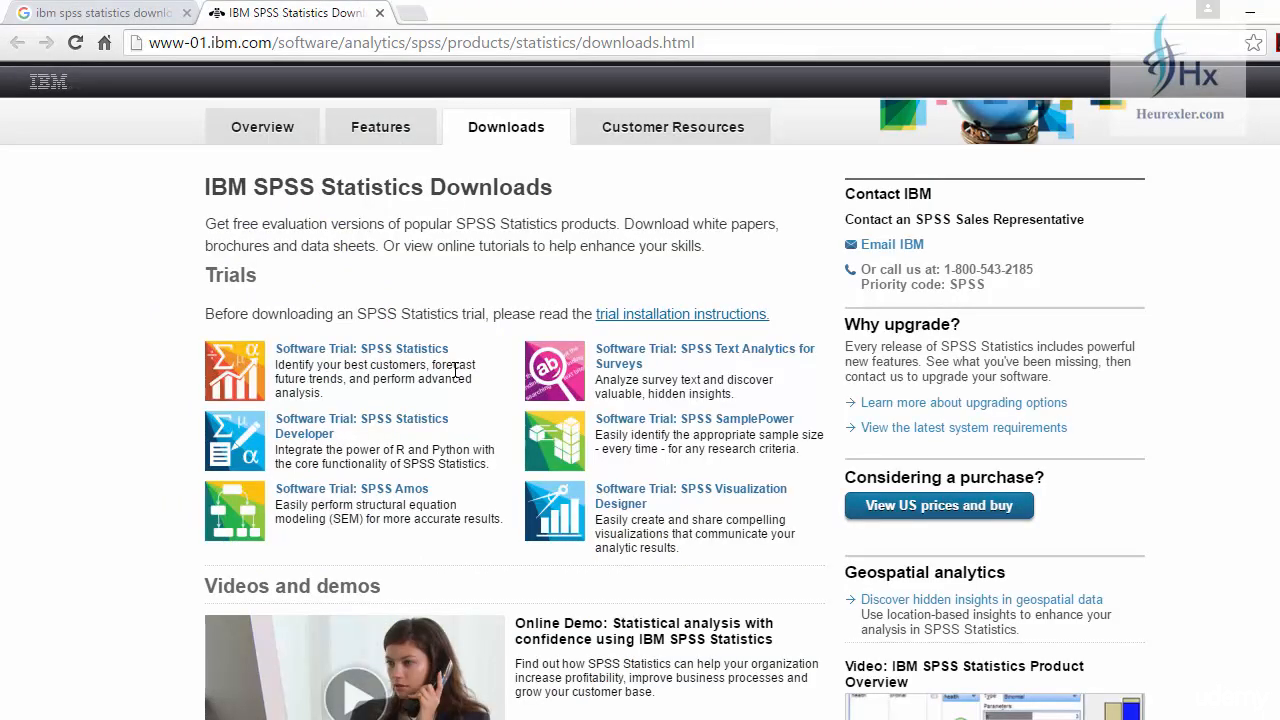
Open the Software Trial: SPSS Statistics sign-up form from the Downloads page.
click(440, 349)
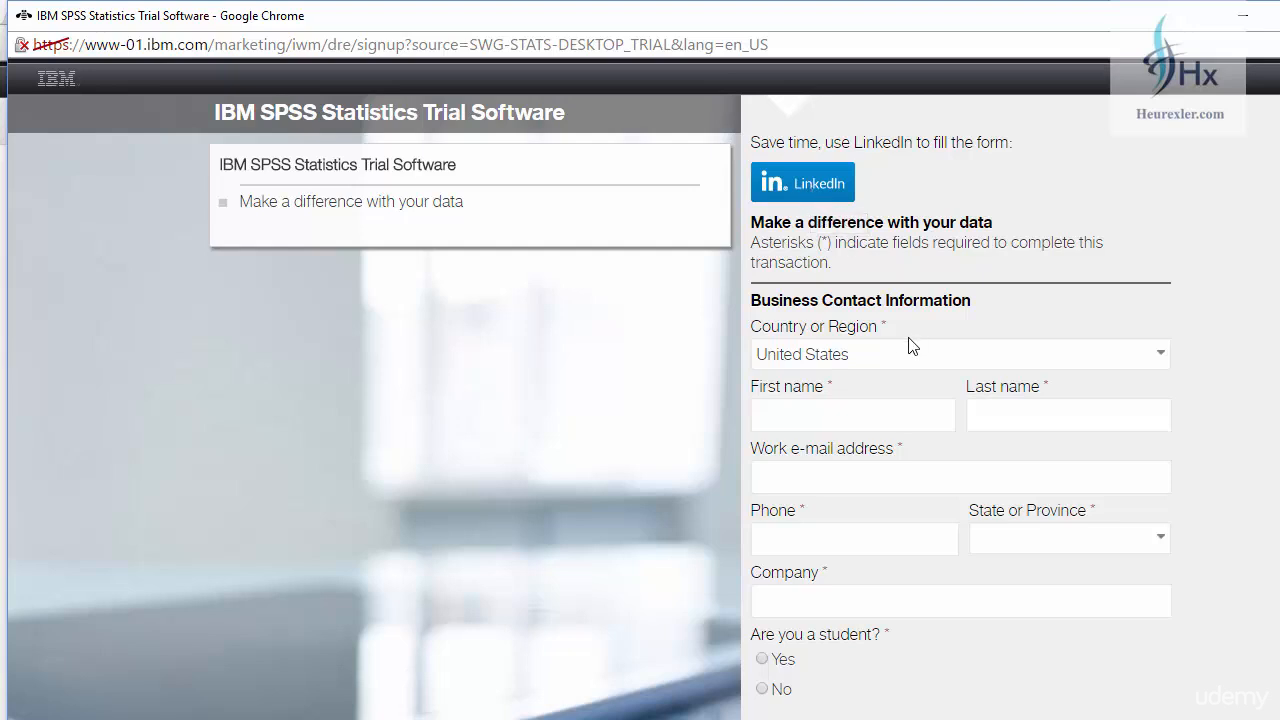
Set the trial form's Country or Region to India.
scroll(909, 350, down, 1)
click(960, 258)
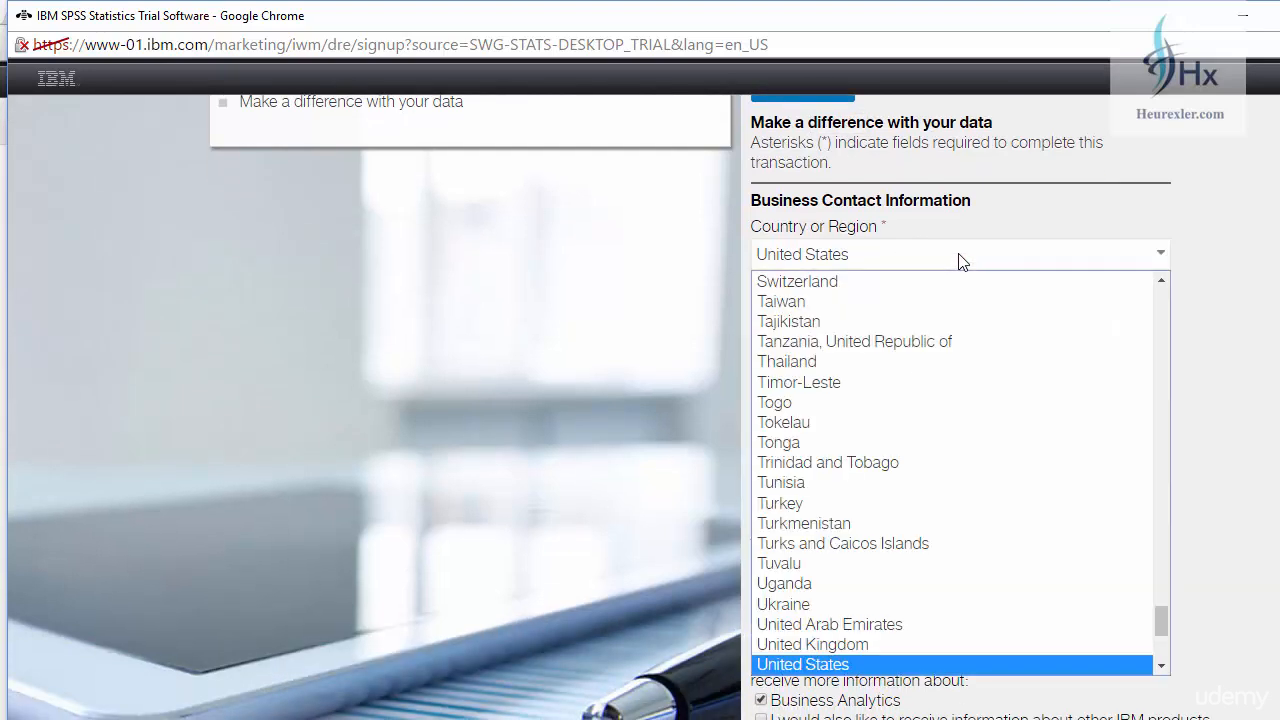
key(i)
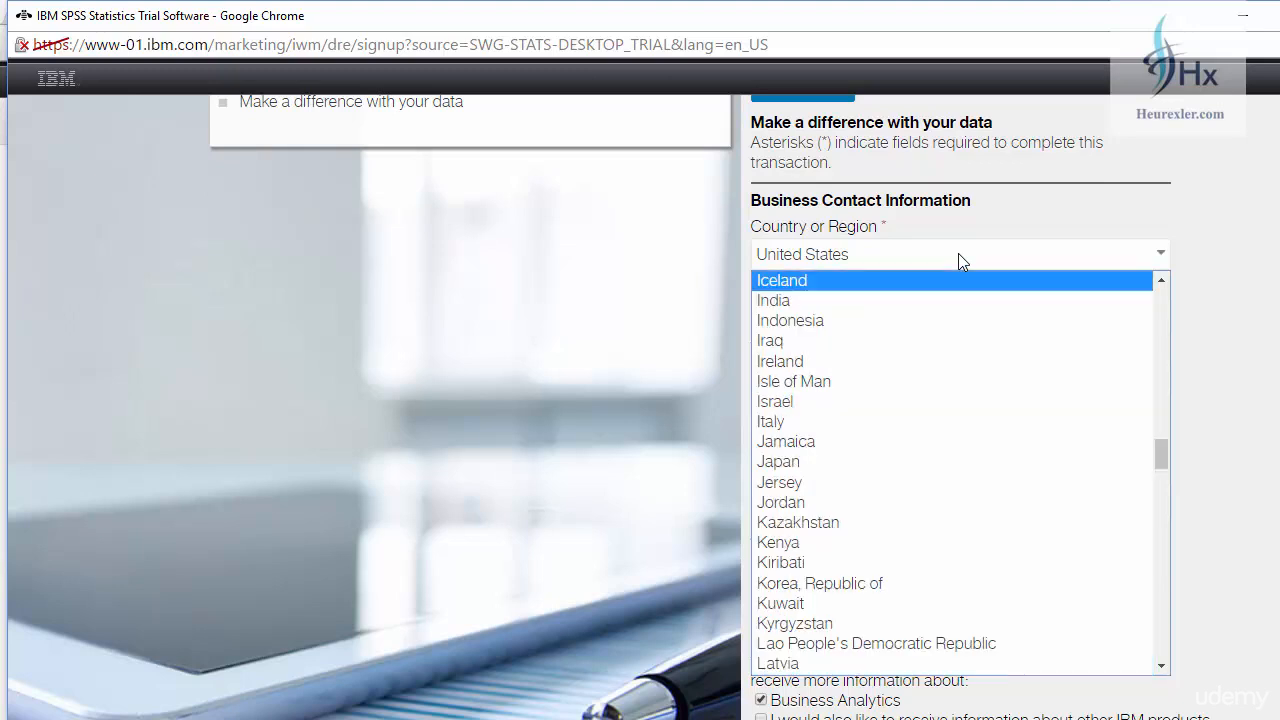
click(838, 303)
Fill in the first name, last name, work e-mail and phone number fields.
click(816, 316)
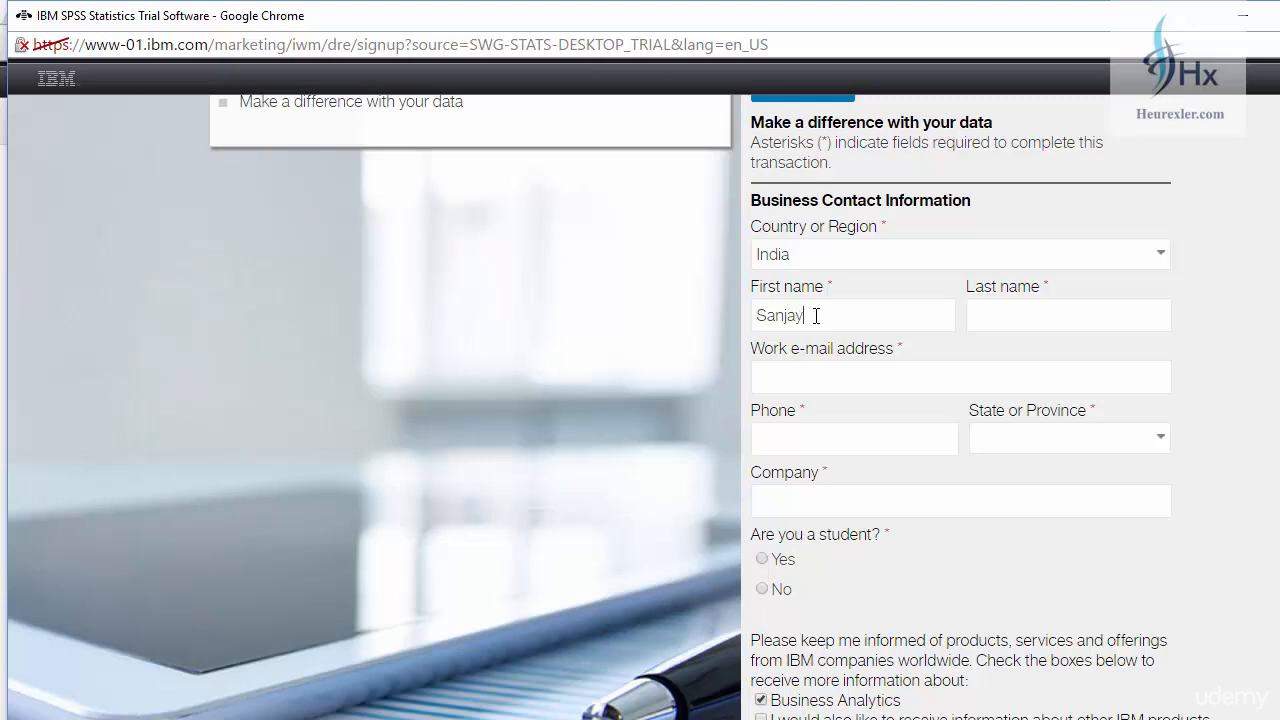
key(Tab)
click(806, 386)
key(Tab)
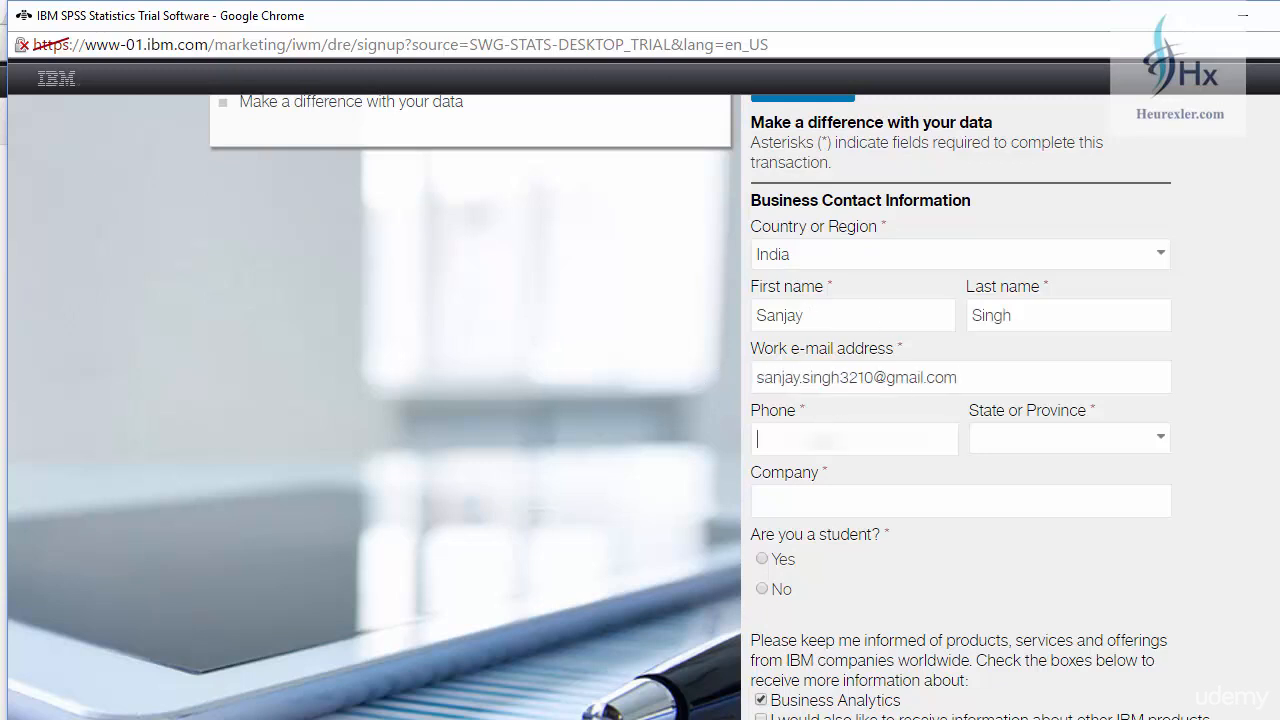
text(995)
Choose Delhi as the state and enter ABC as the company.
click(1092, 446)
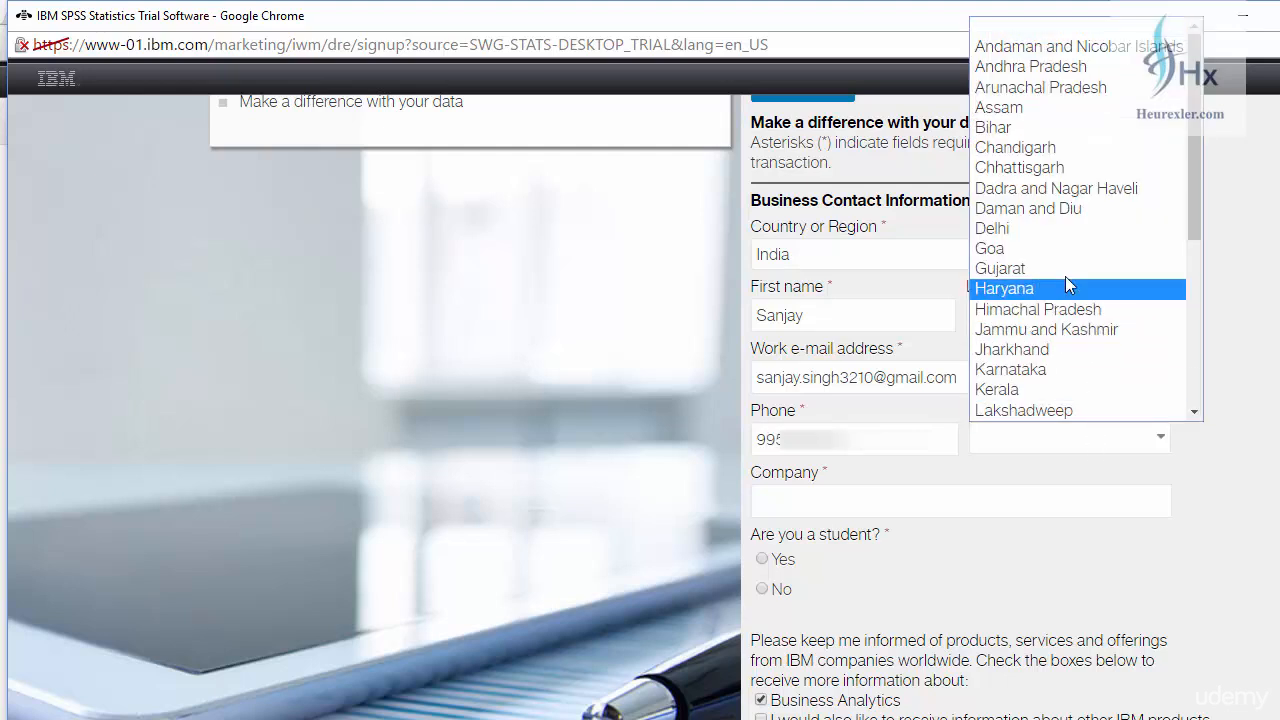
click(1034, 226)
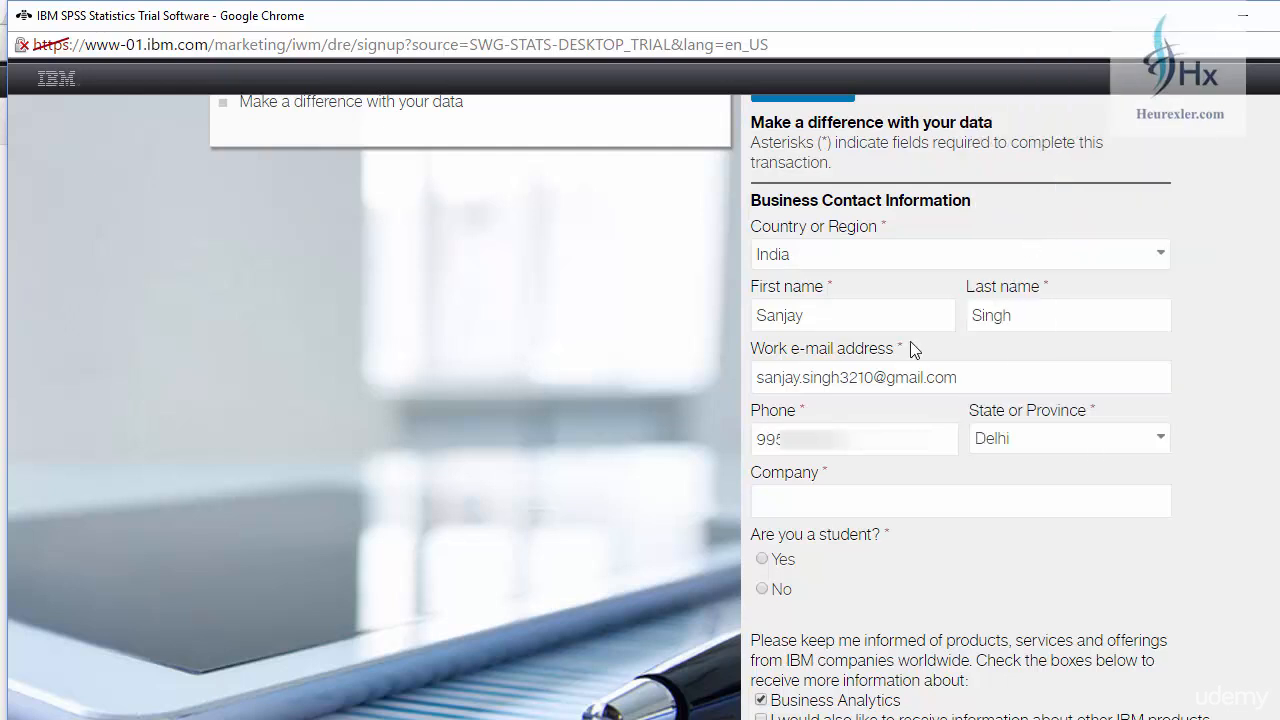
click(825, 505)
text(ABC)
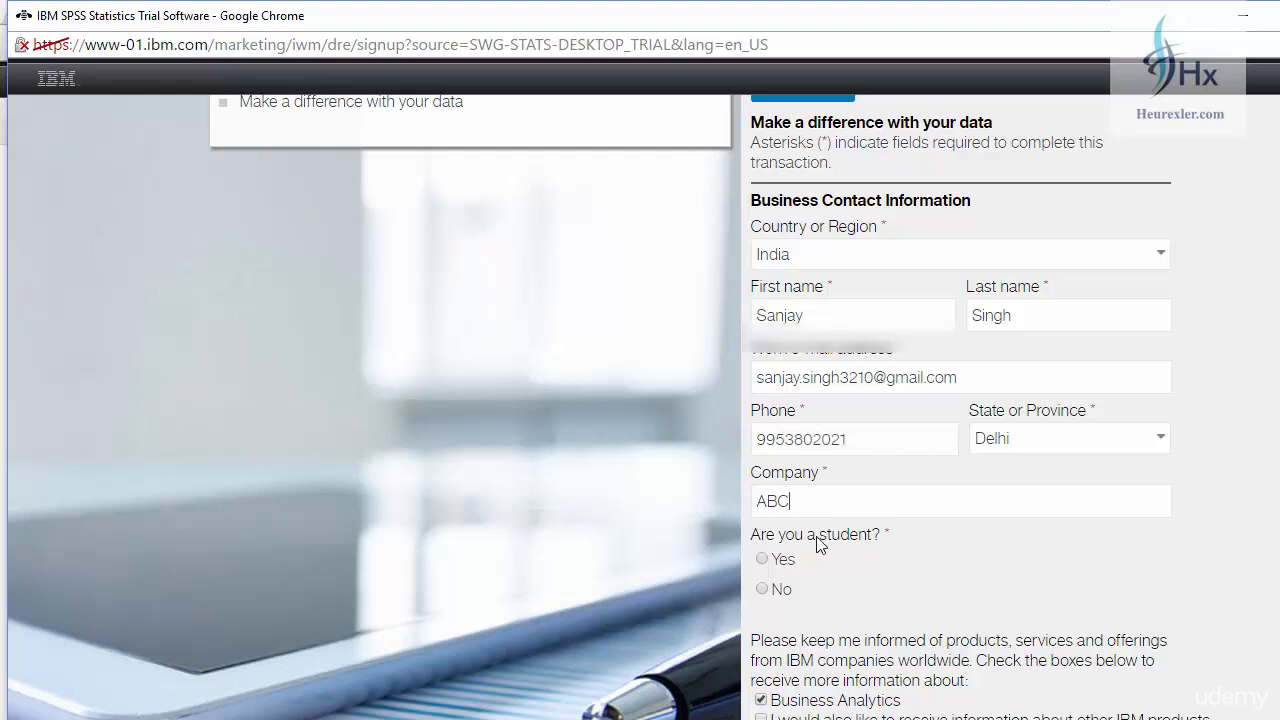
scroll(829, 538, down, 1)
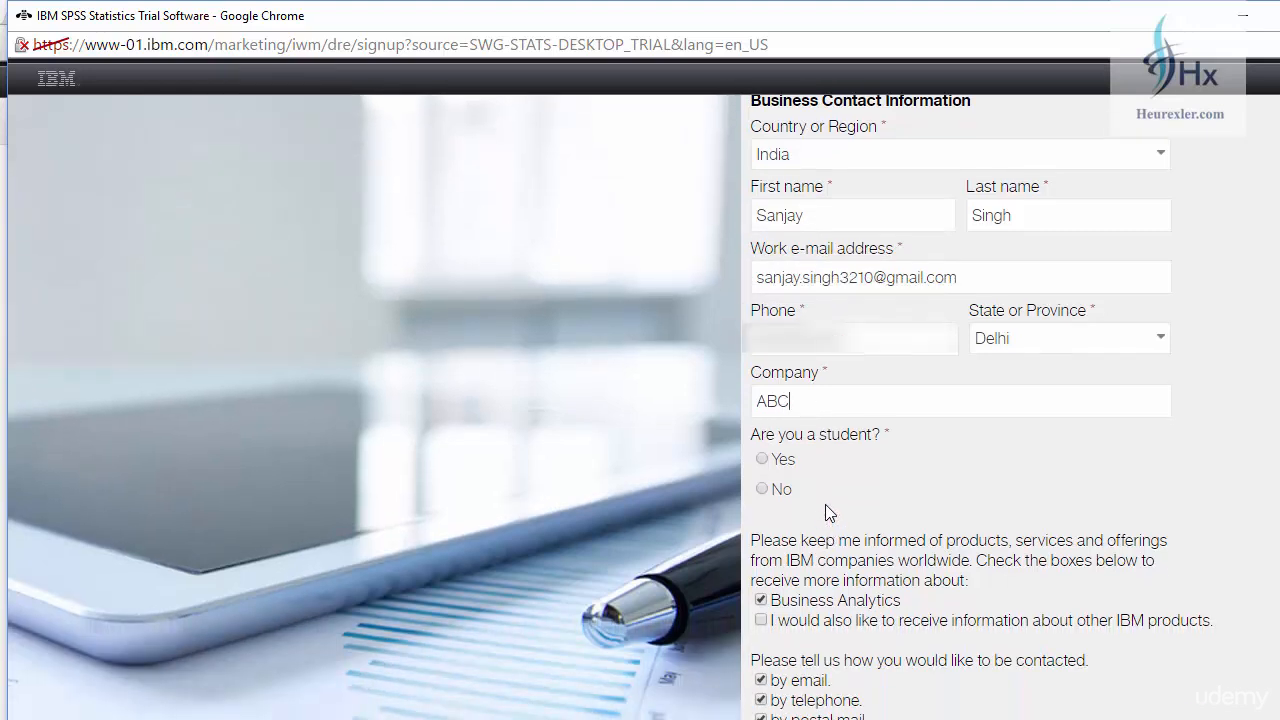
Answer No to student, opt in to other IBM product news, and decline telephone contact.
click(766, 490)
scroll(800, 420, down, 2)
click(763, 421)
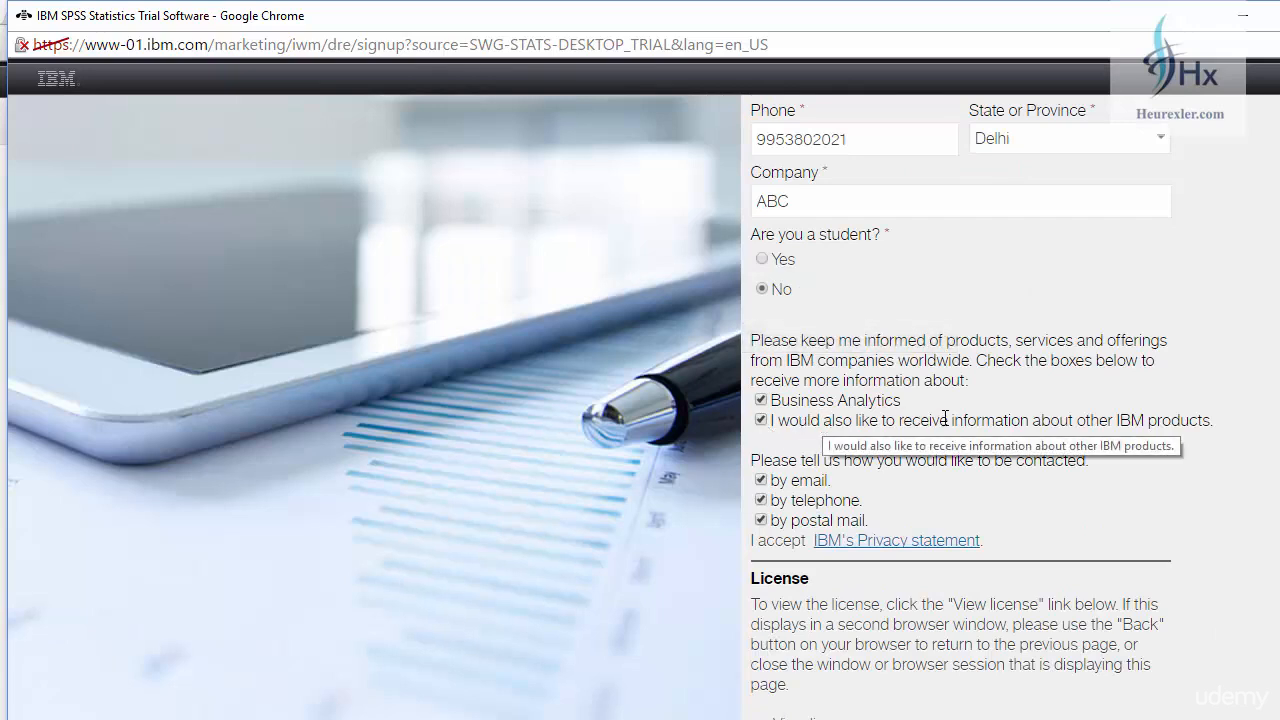
click(762, 500)
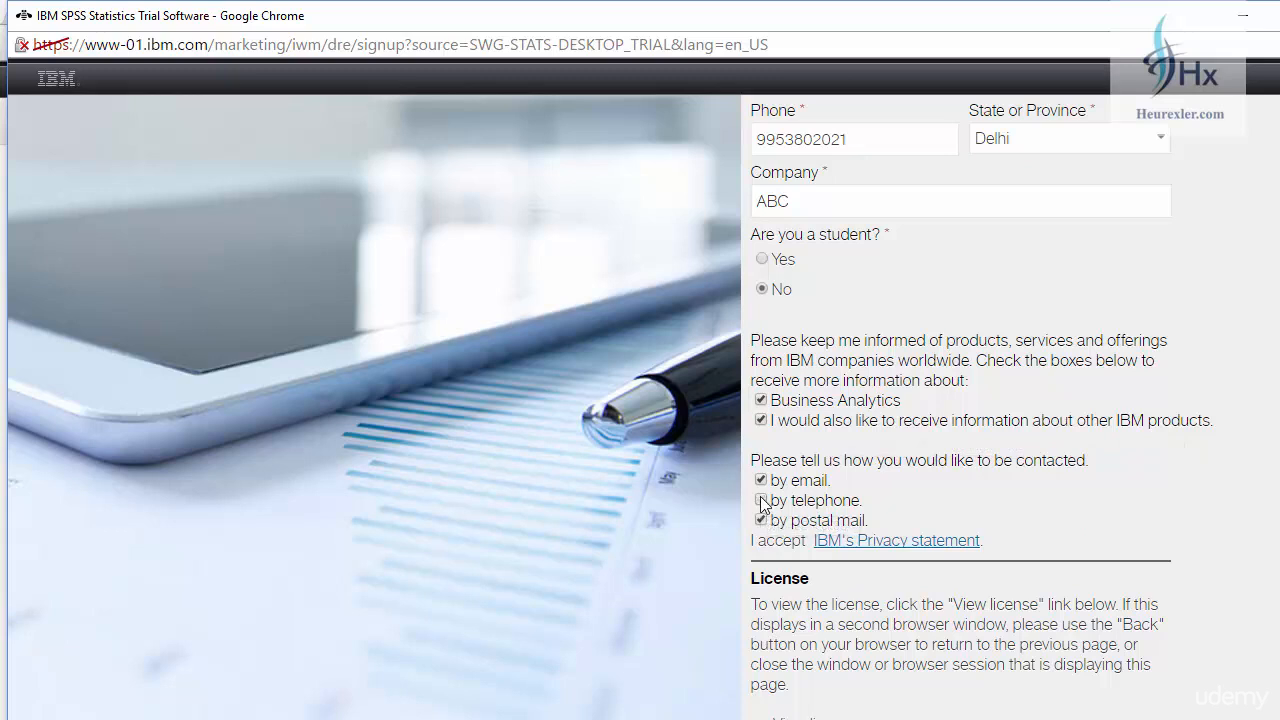
Agree to the license terms and submit the trial registration.
scroll(762, 505, down, 4)
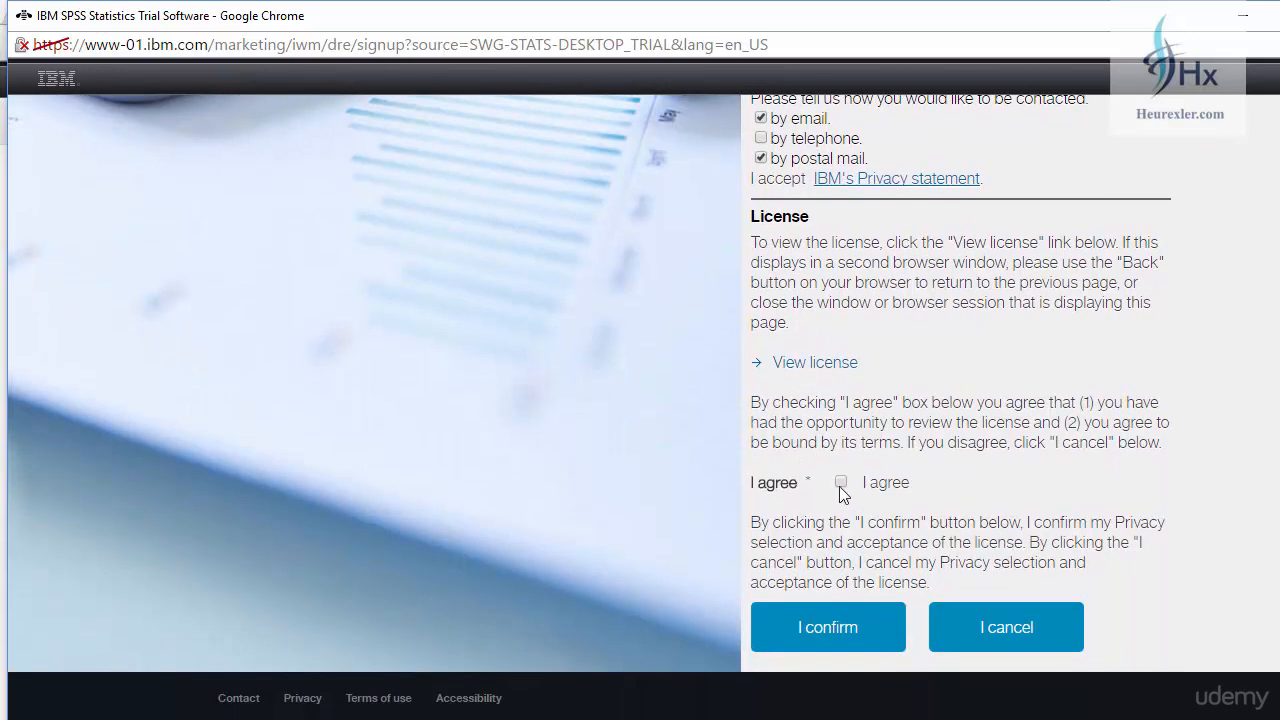
click(841, 485)
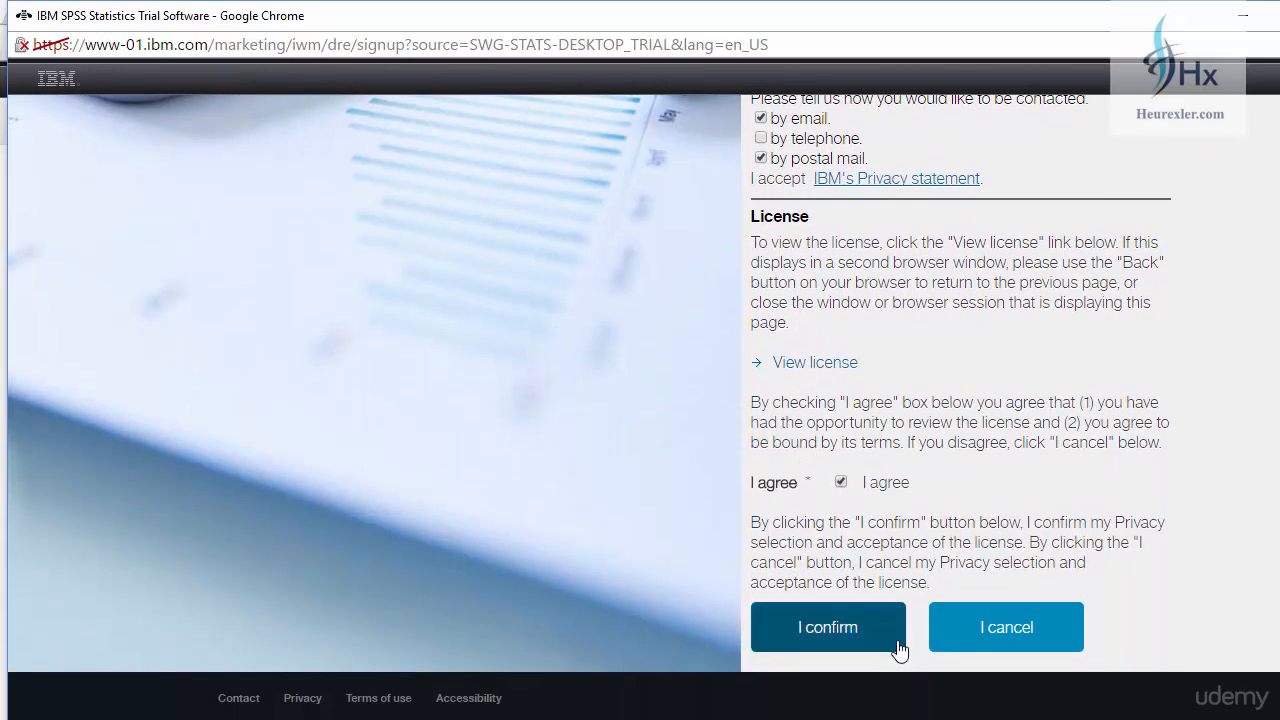
click(845, 638)
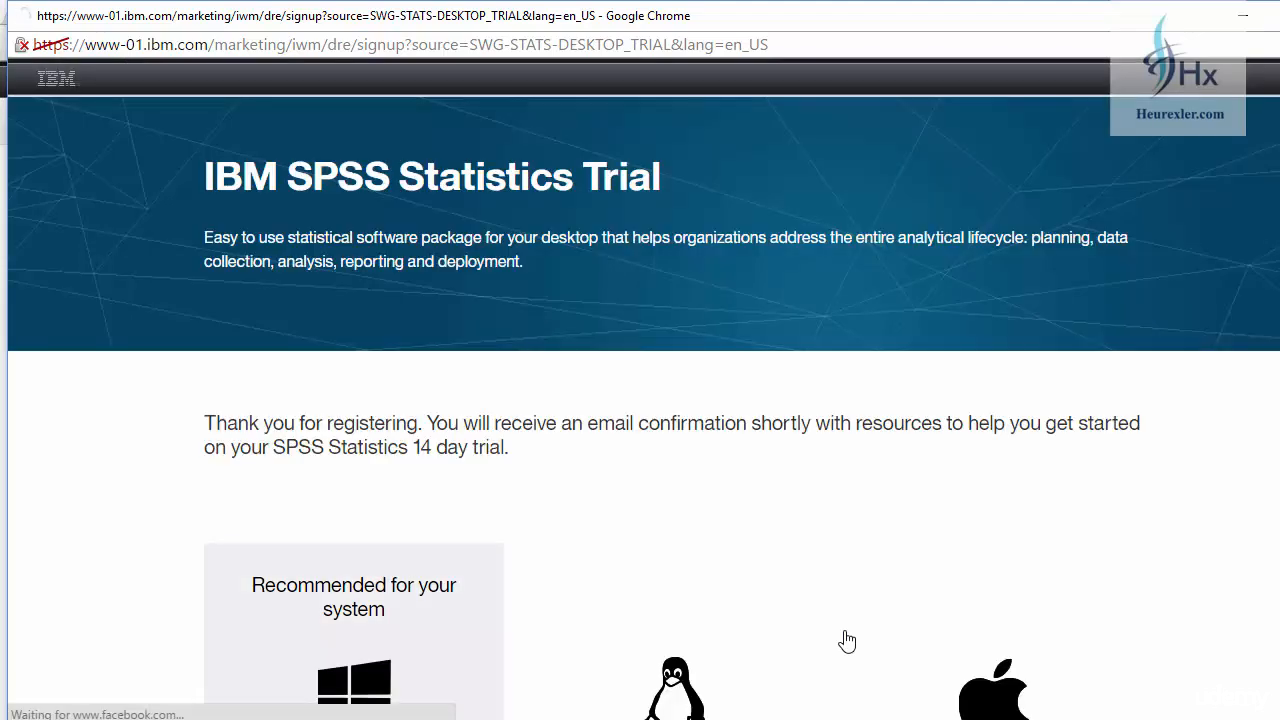
scroll(716, 468, down, 3)
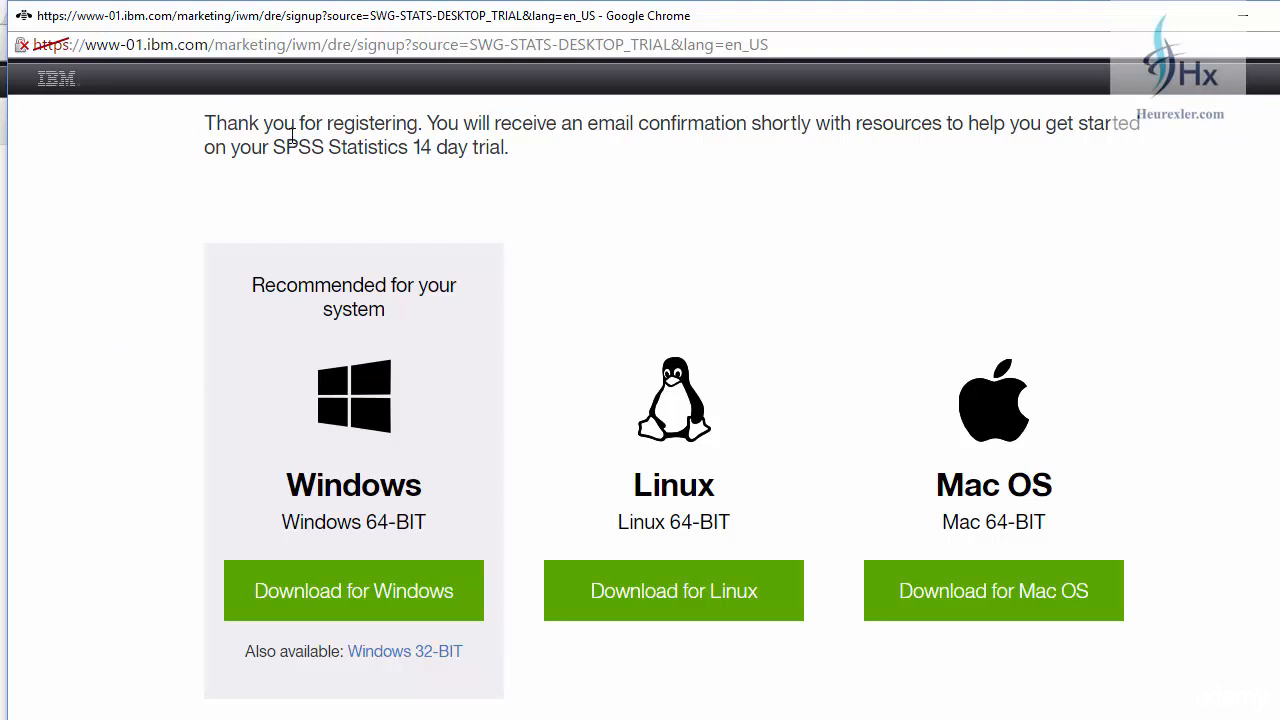
drag(274, 146, 514, 166)
click(553, 220)
scroll(500, 290, down, 2)
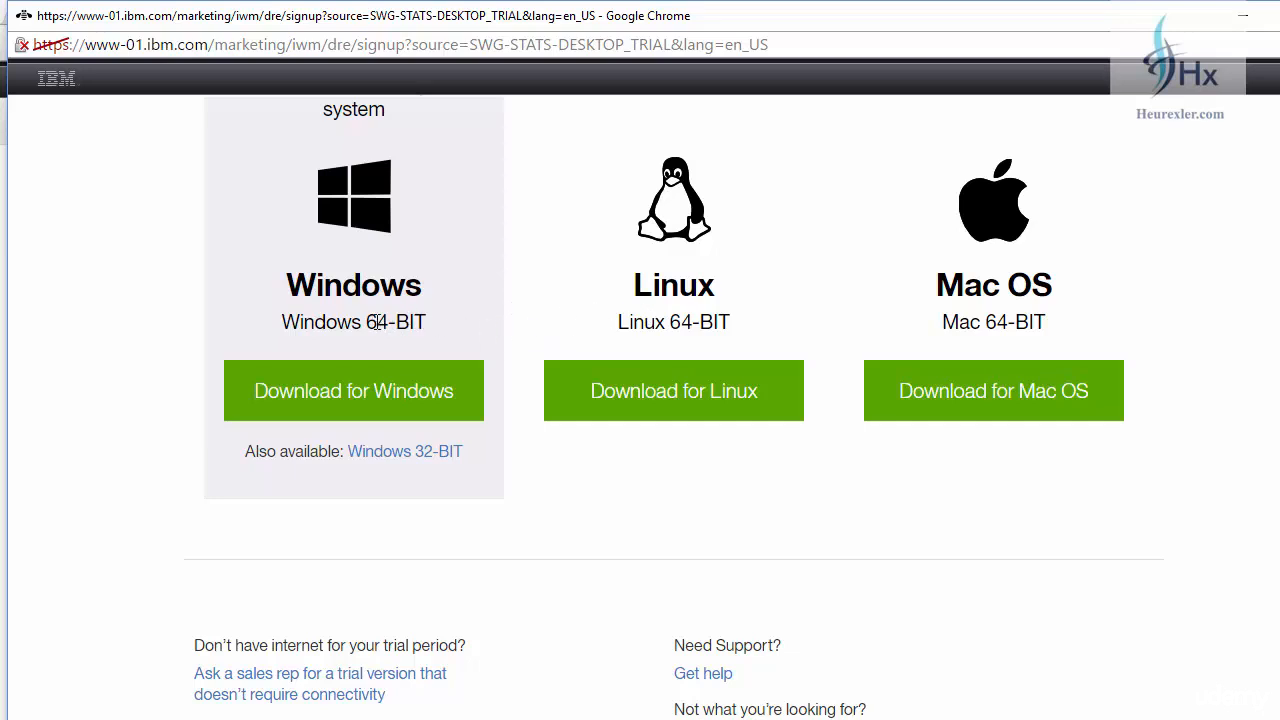
drag(368, 326, 430, 318)
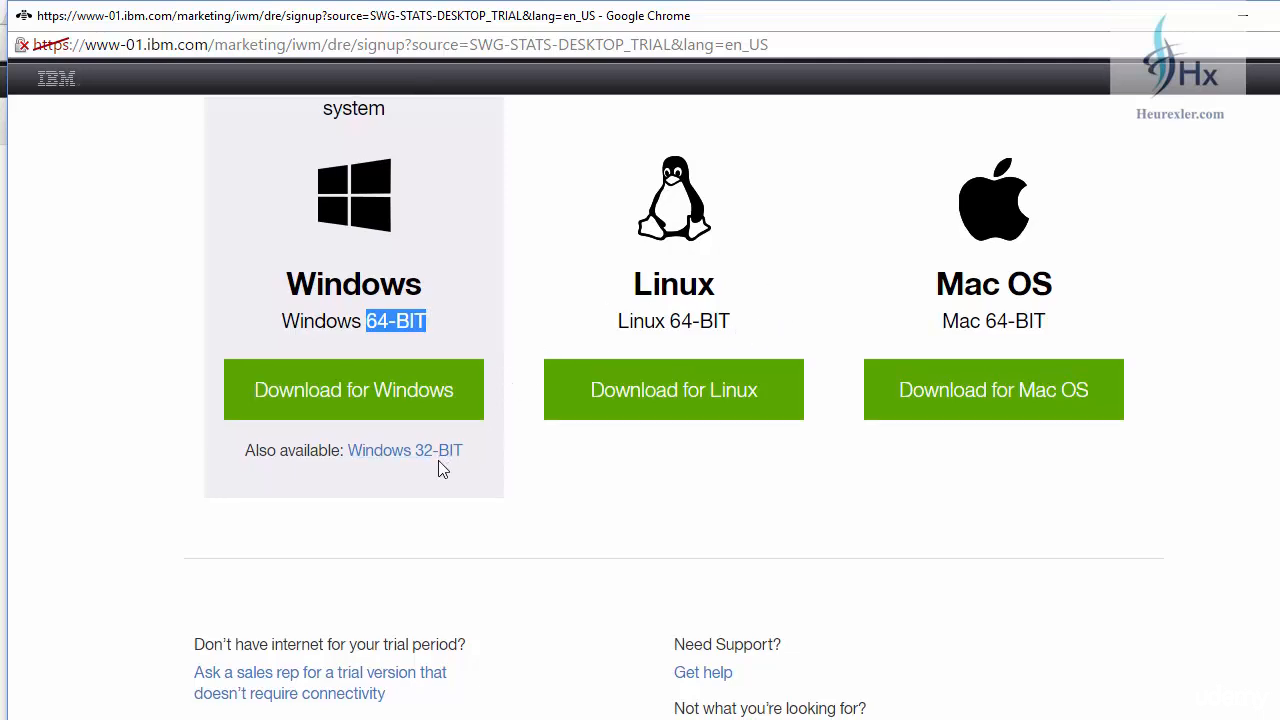
scroll(441, 464, down, 1)
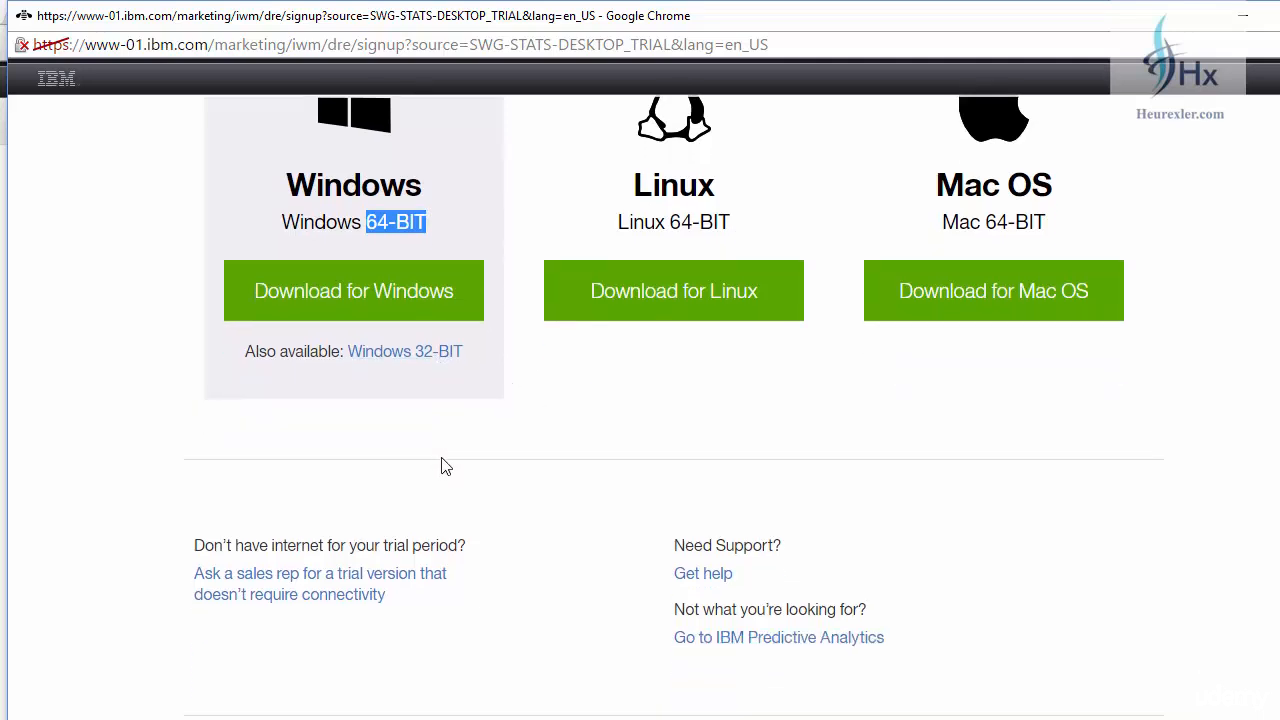
click(430, 366)
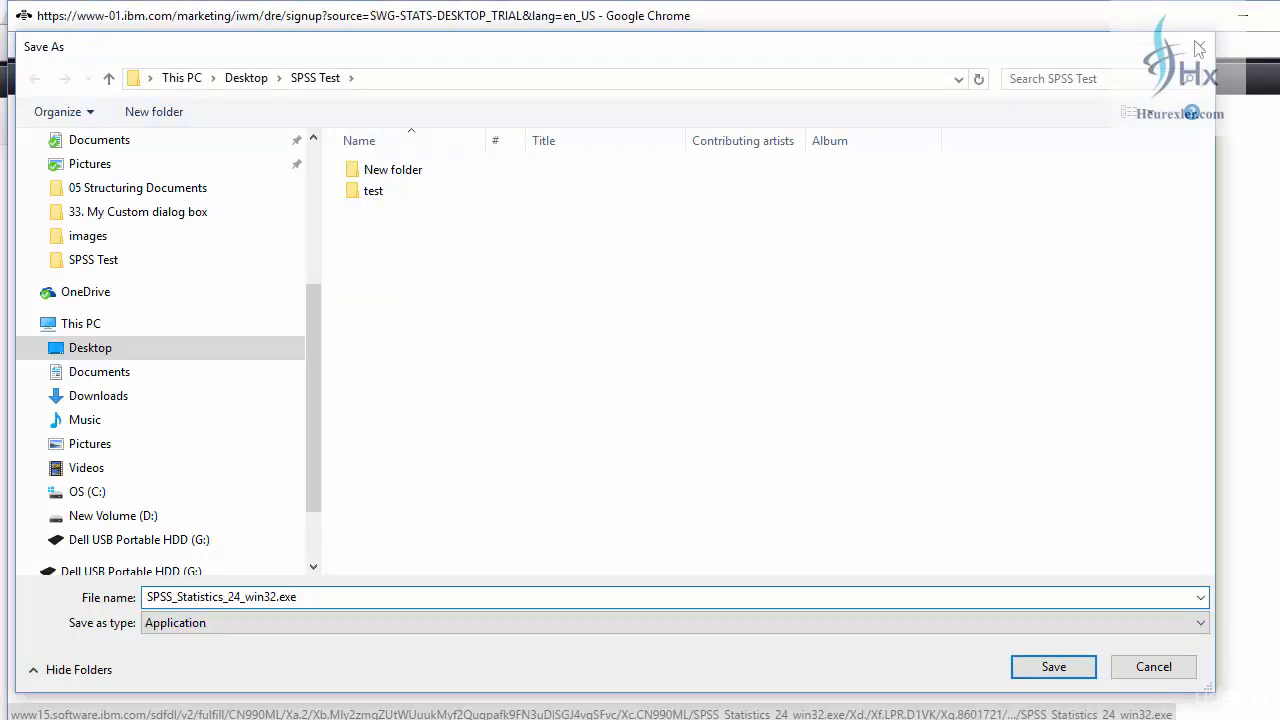
click(1199, 46)
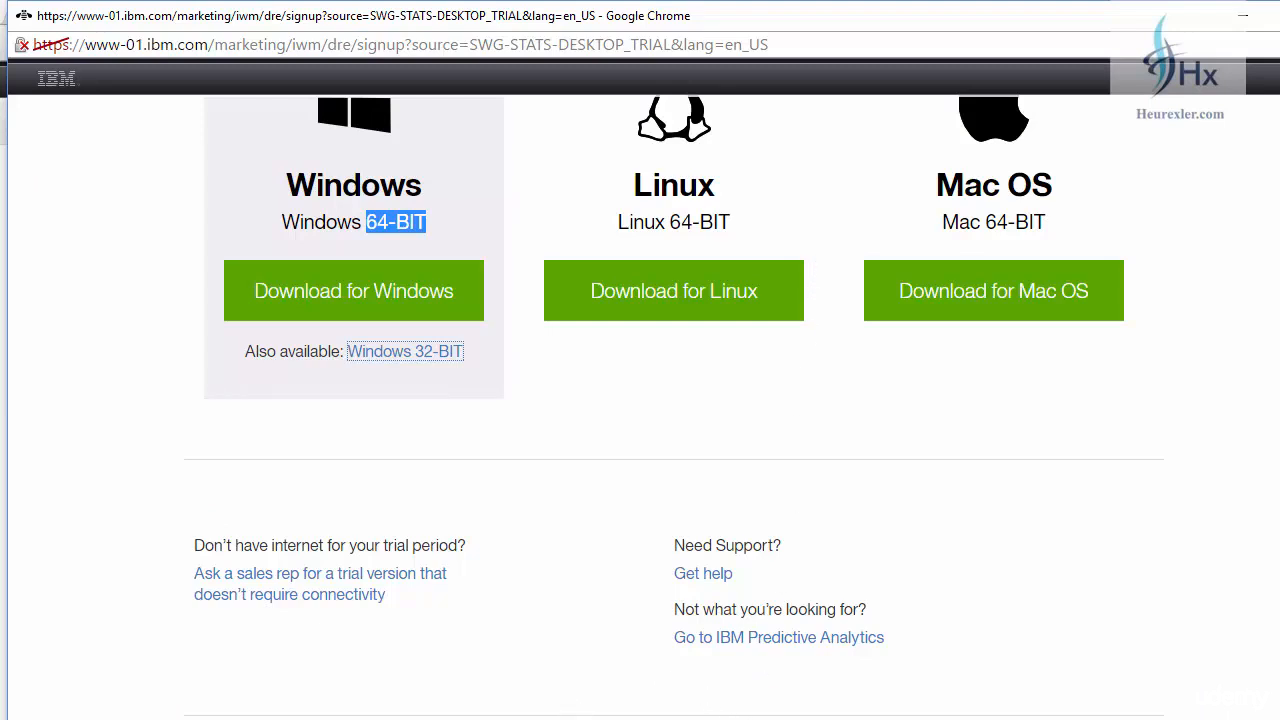
Find System through the Control Panel search and confirm a 64-bit operating system.
click(1196, 176)
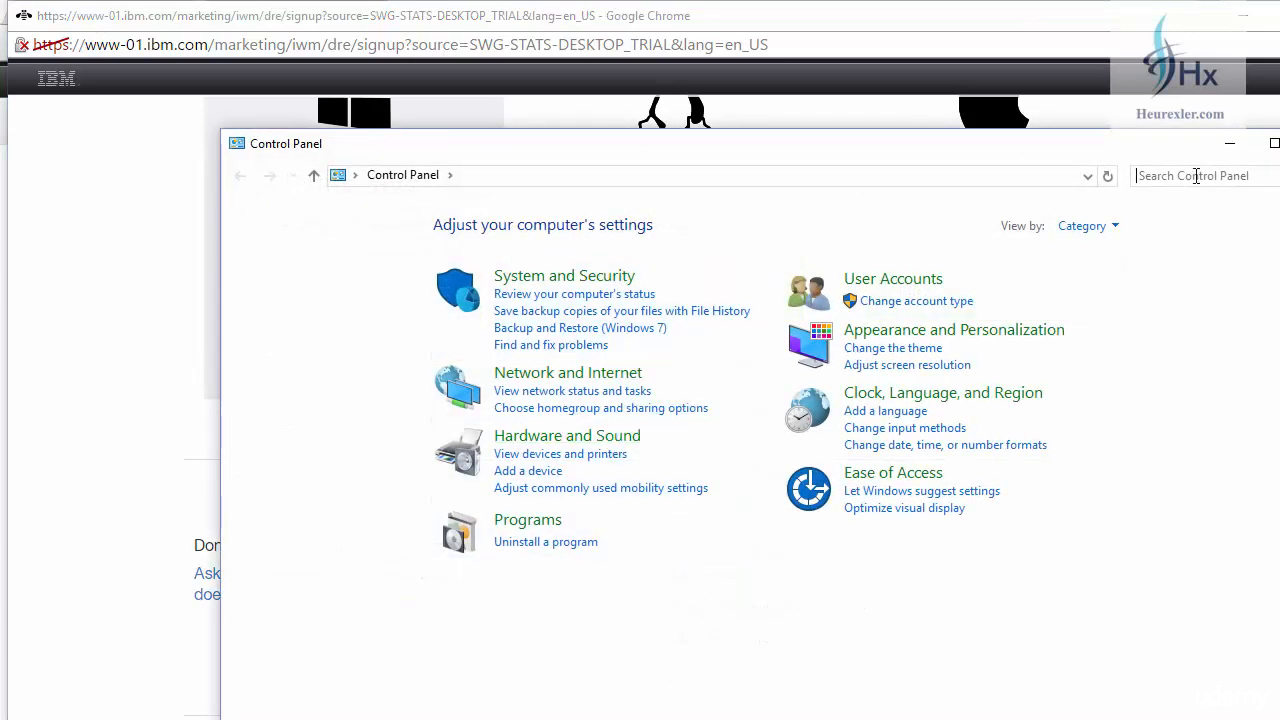
text(system)
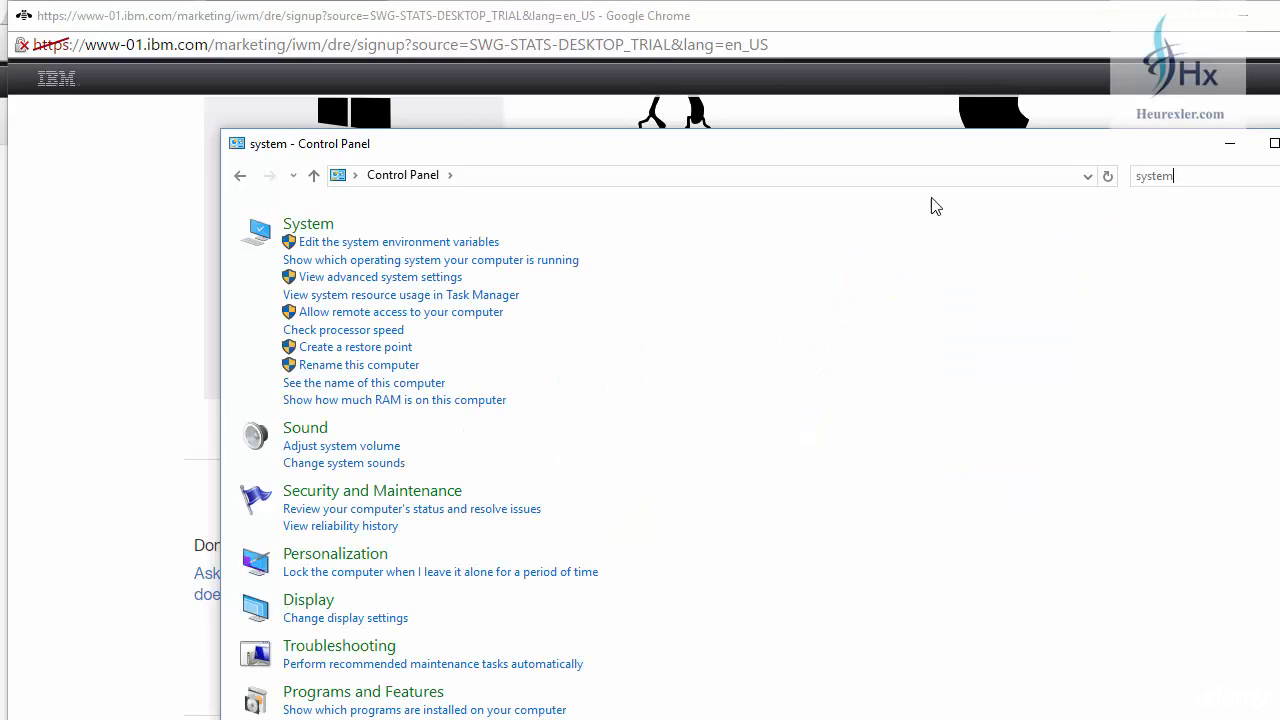
click(310, 226)
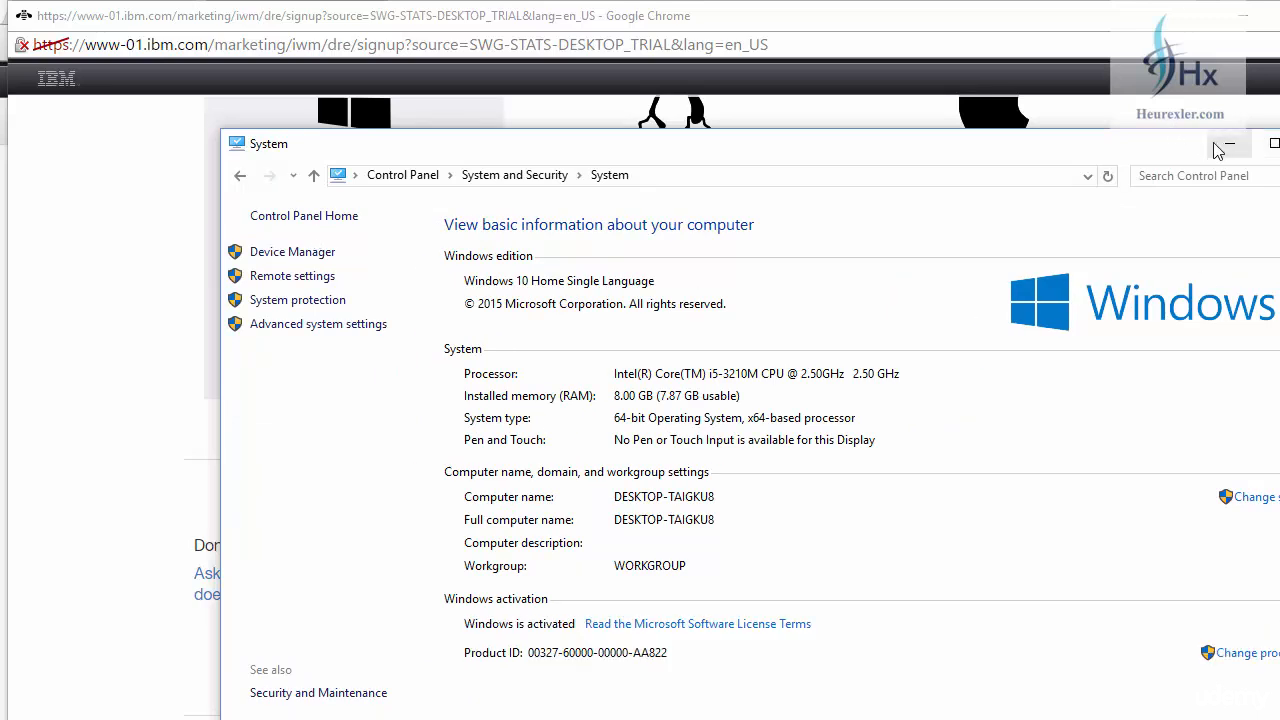
drag(1120, 151, 1075, 90)
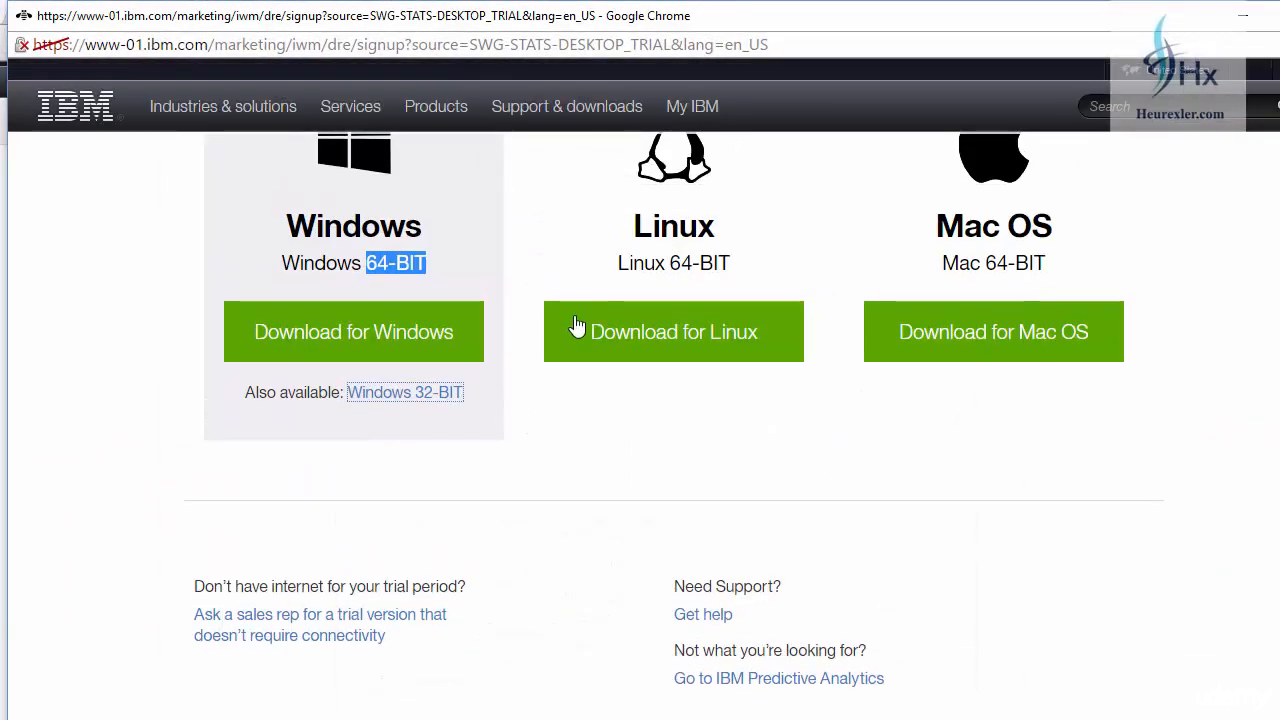
scroll(505, 432, down, 1)
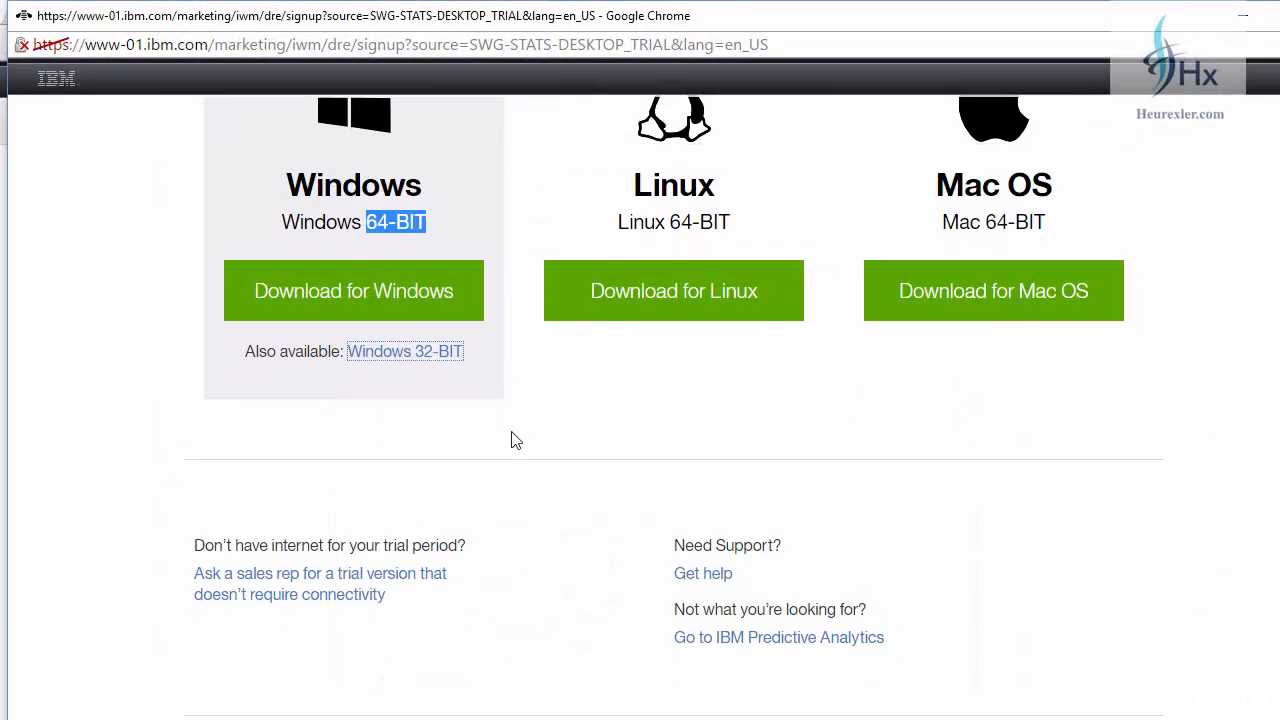
Save the 64-bit Windows installer into a newly created SPSS folder.
scroll(514, 434, up, 1)
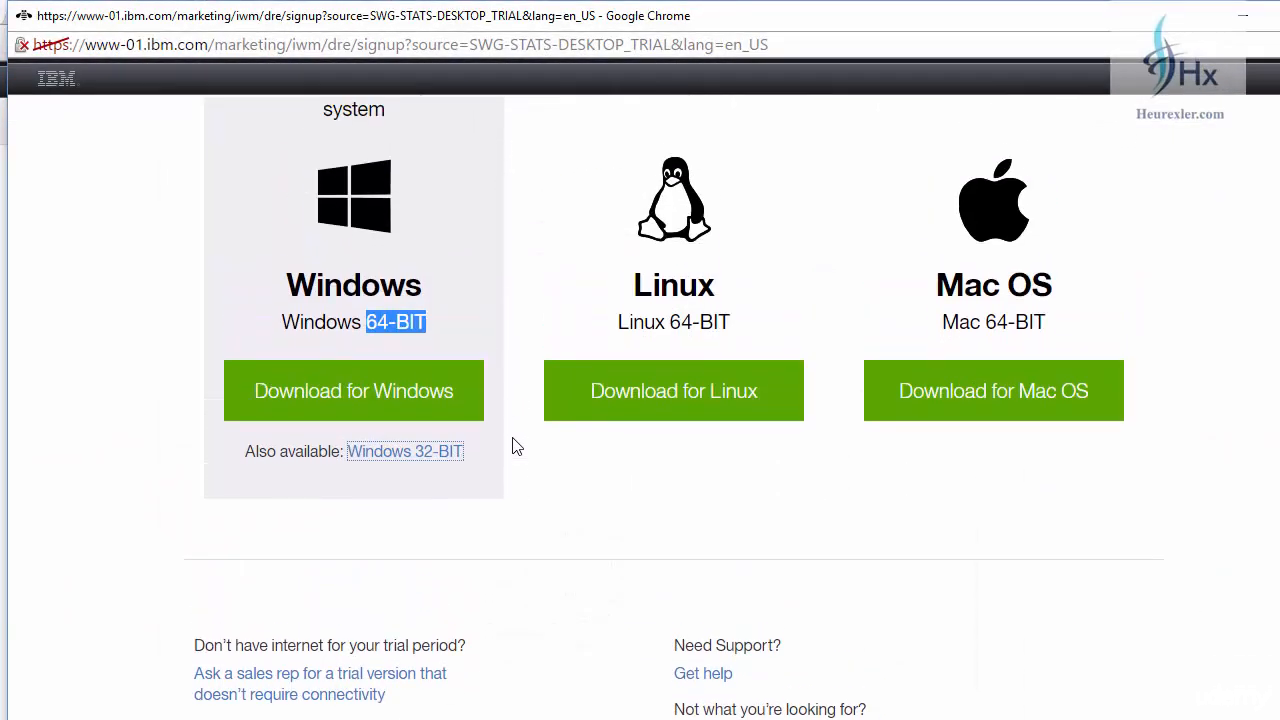
click(414, 396)
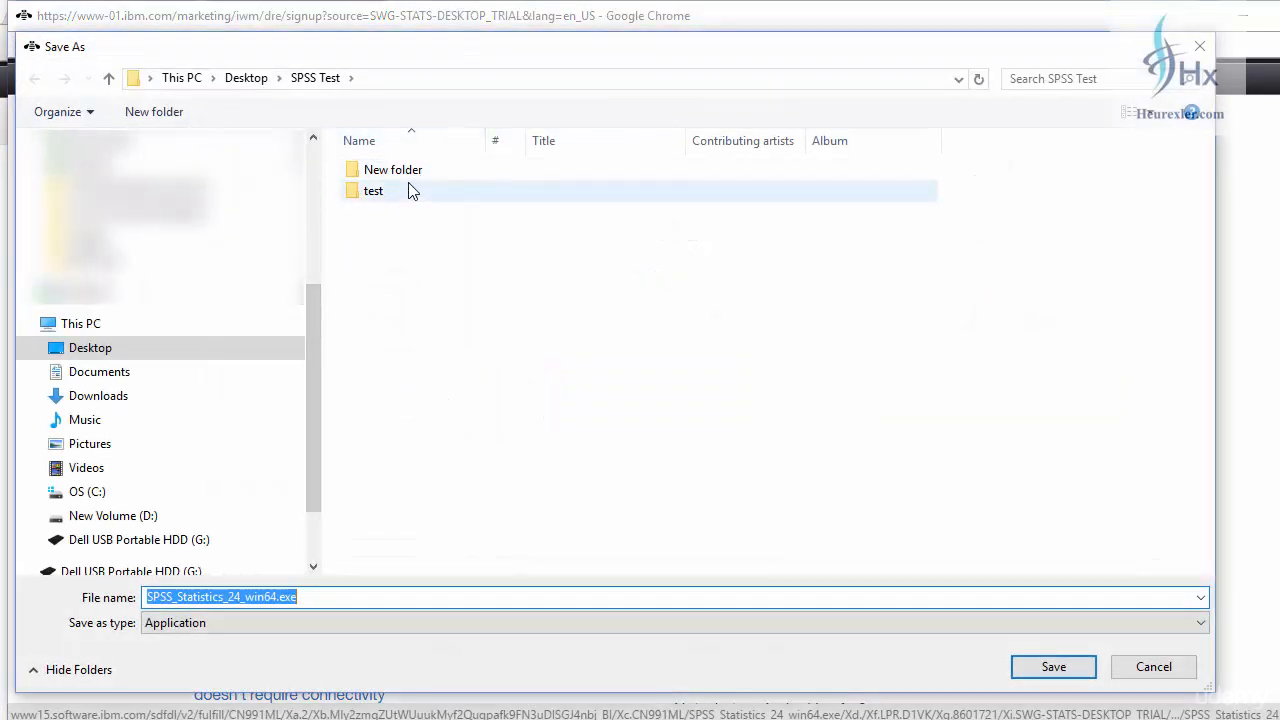
click(155, 112)
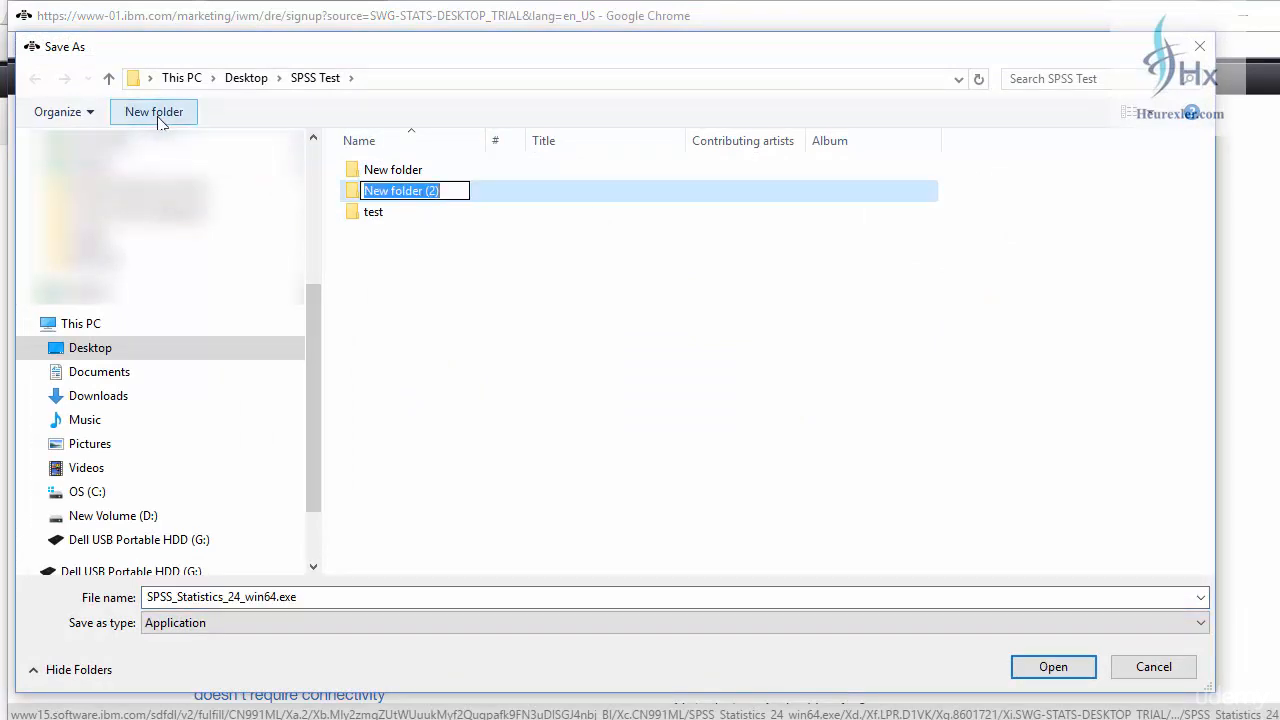
text(SPSS)
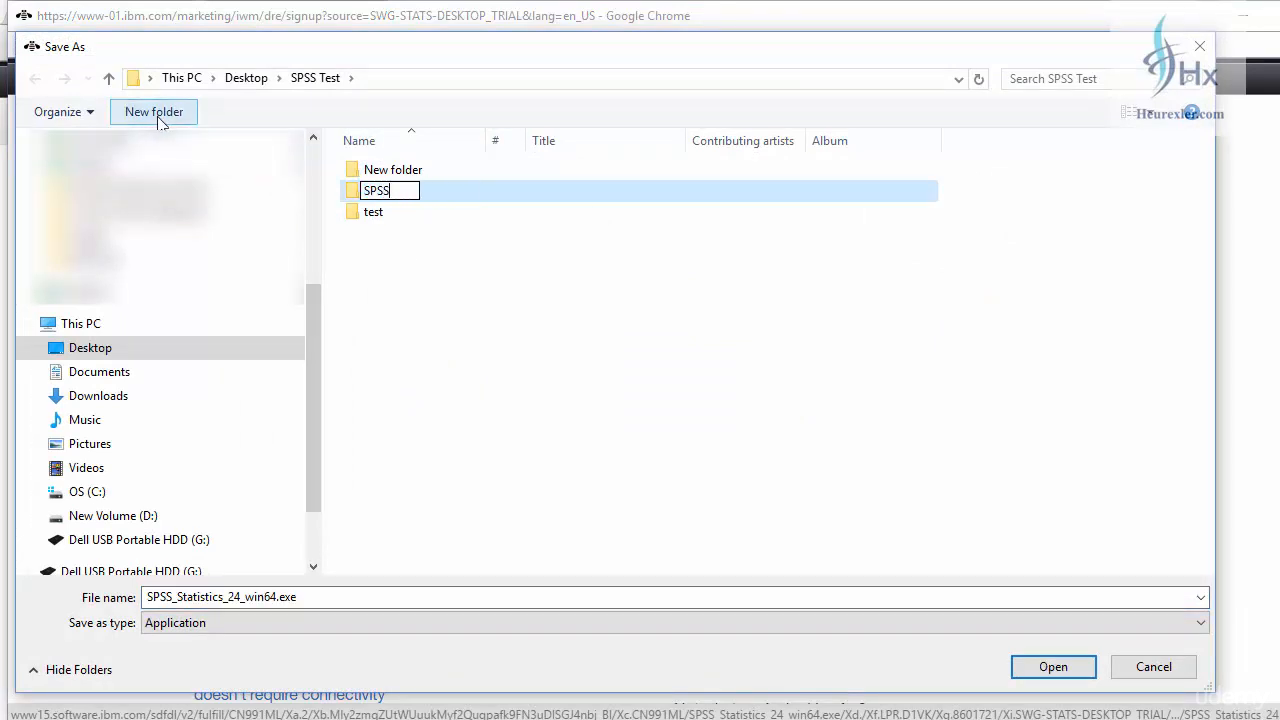
key(Return)
key(Return)
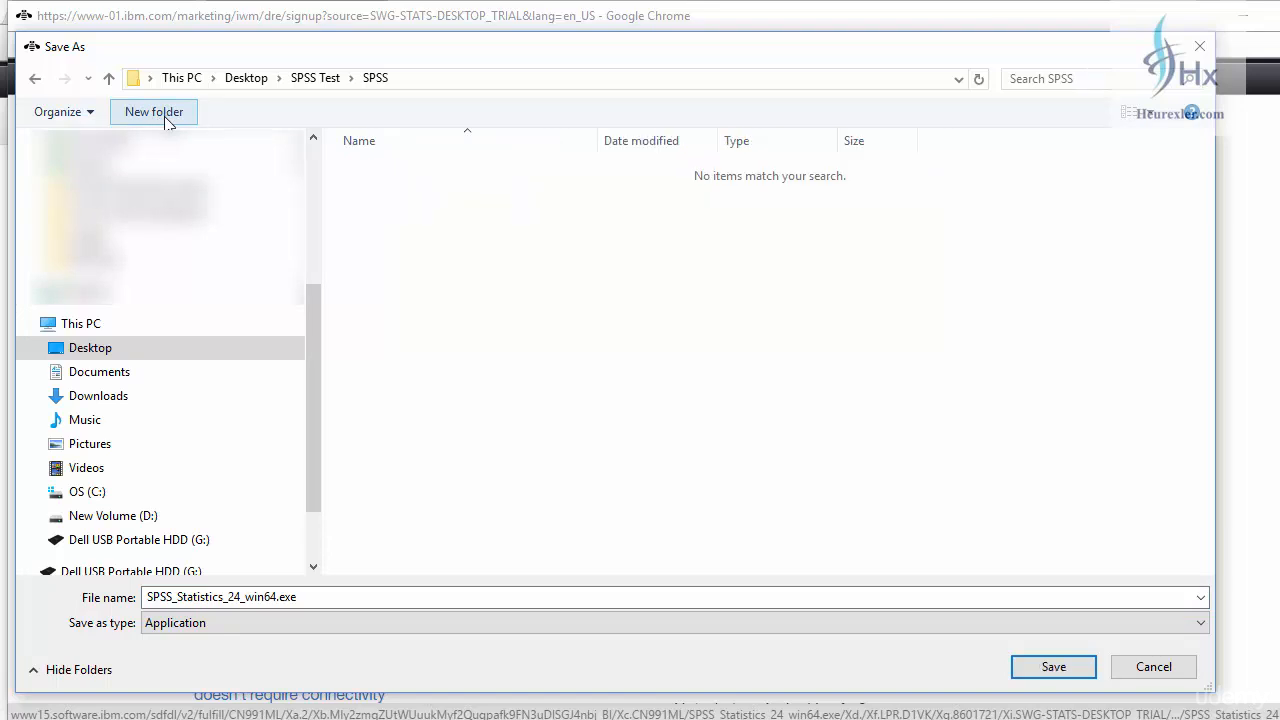
click(1055, 668)
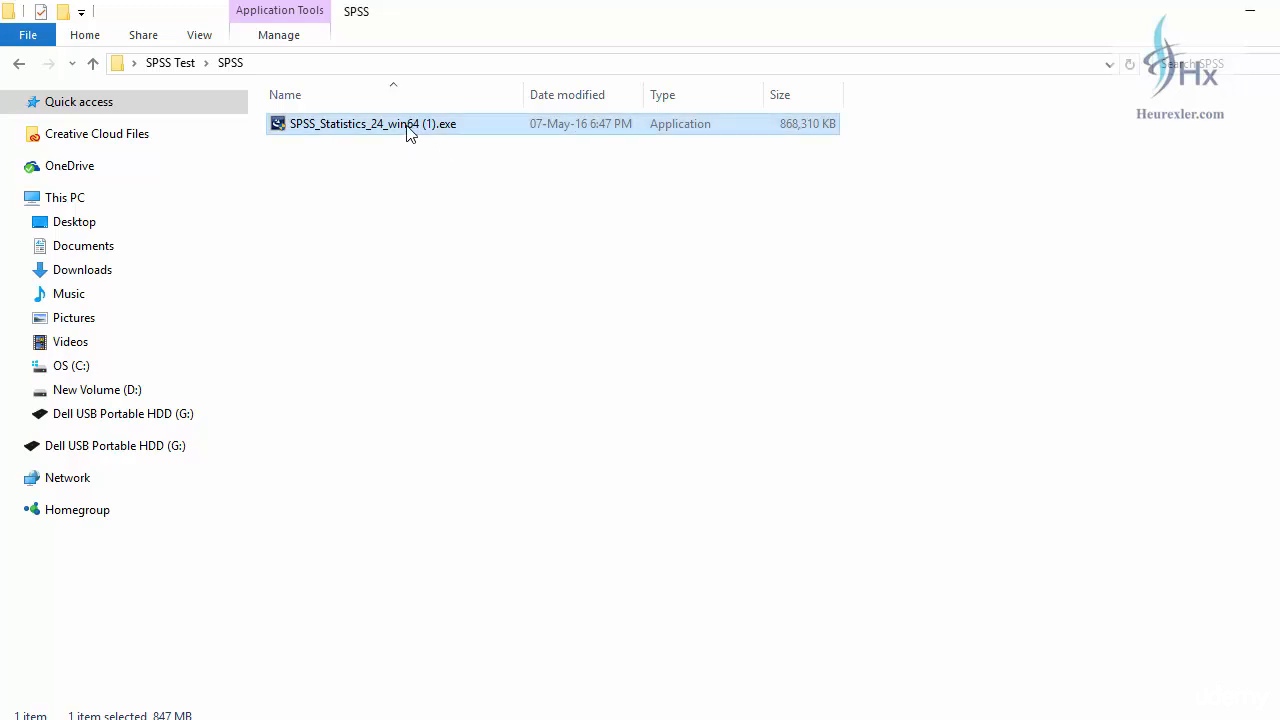
Run SPSS_Statistics_24_win64 (1).exe as administrator to start the InstallShield Wizard.
right_click(406, 133)
click(465, 164)
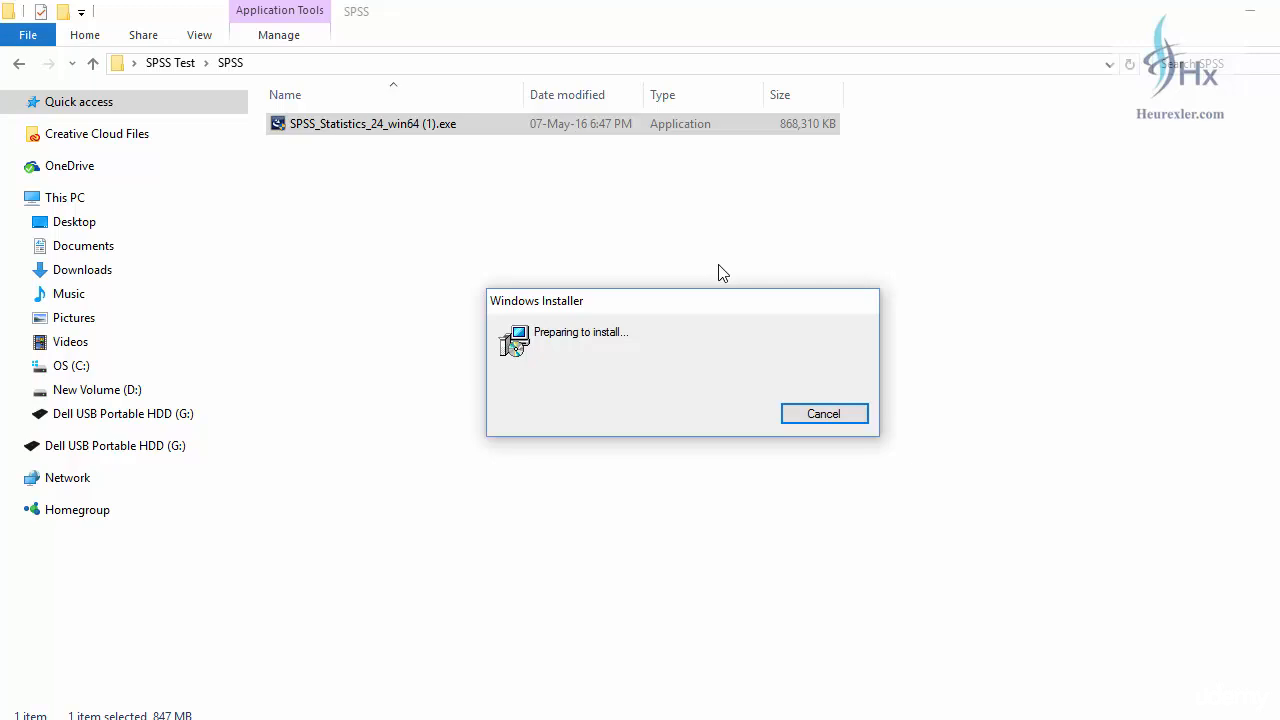
click(737, 410)
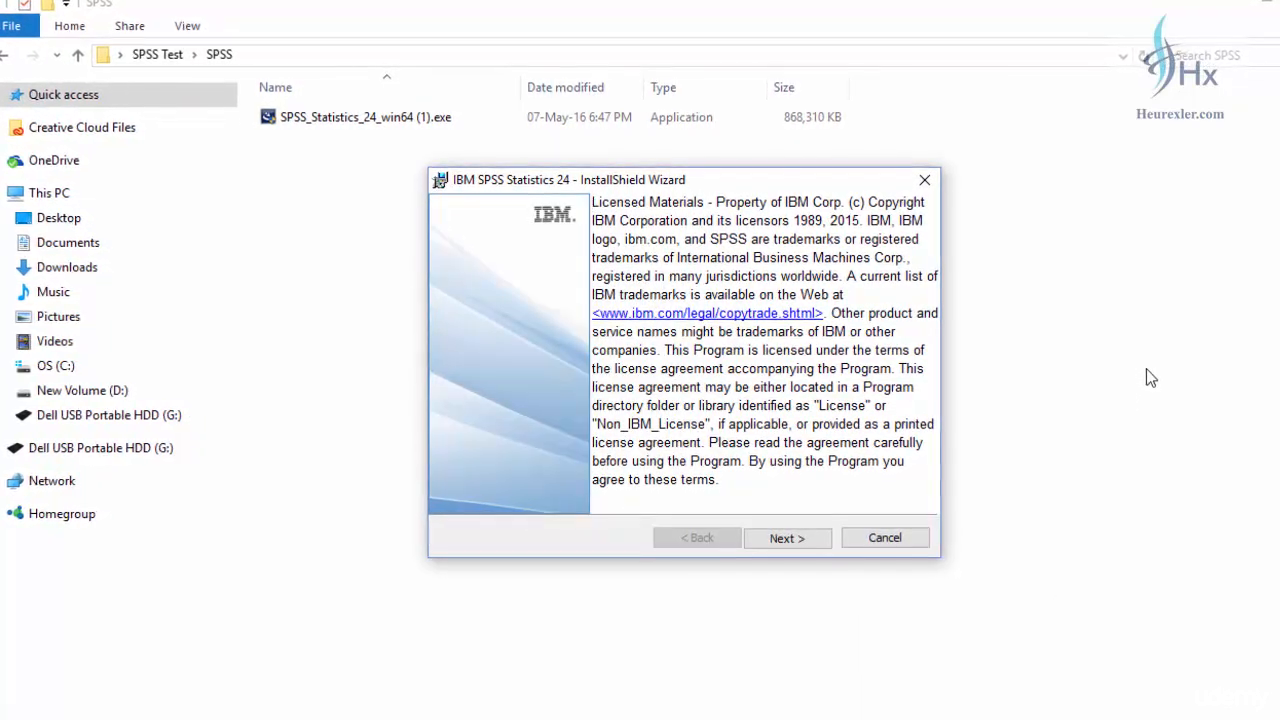
Pass the IBM copyright notice and accept the SPSS Statistics 24 license agreement.
click(797, 548)
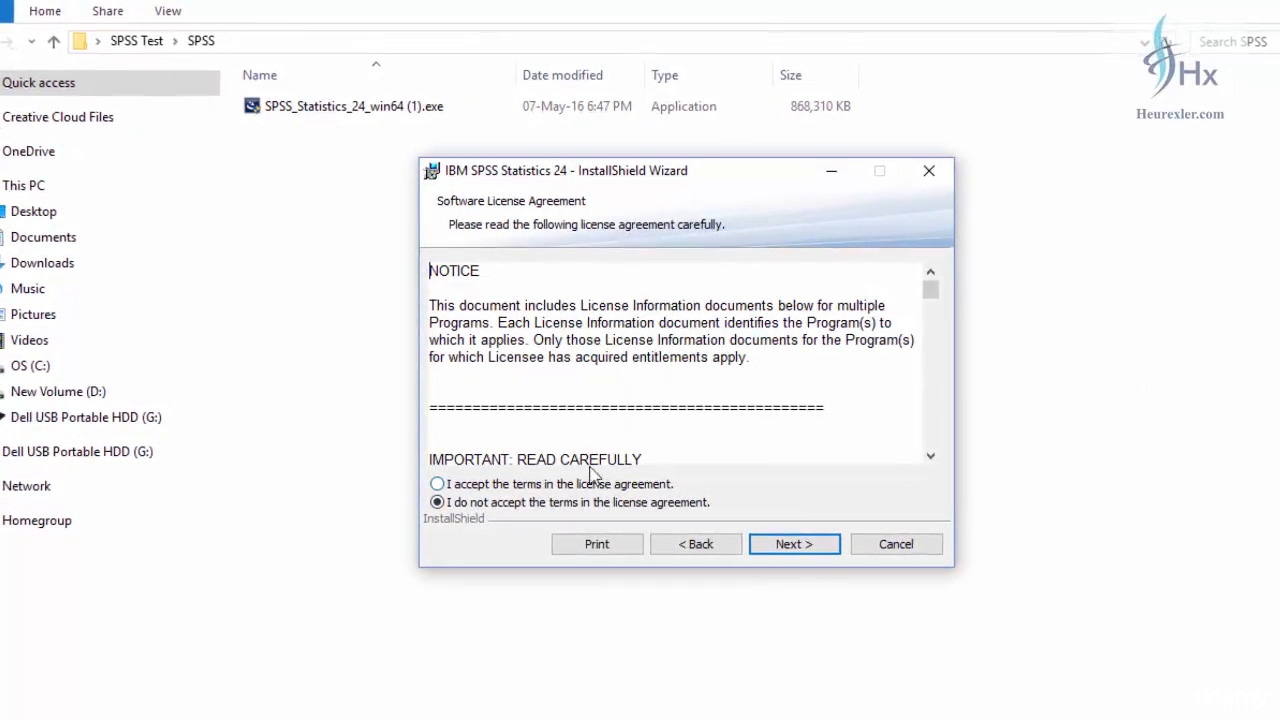
click(548, 487)
scroll(829, 335, down, 8)
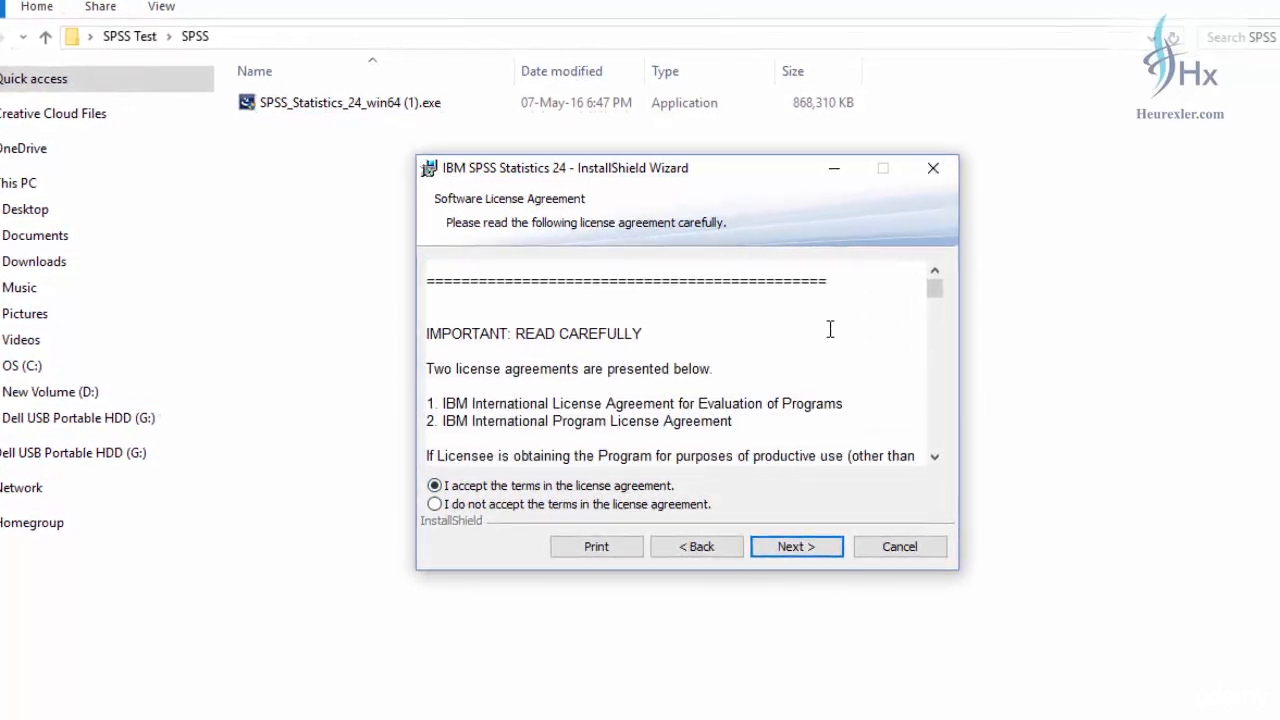
scroll(829, 377, down, 20)
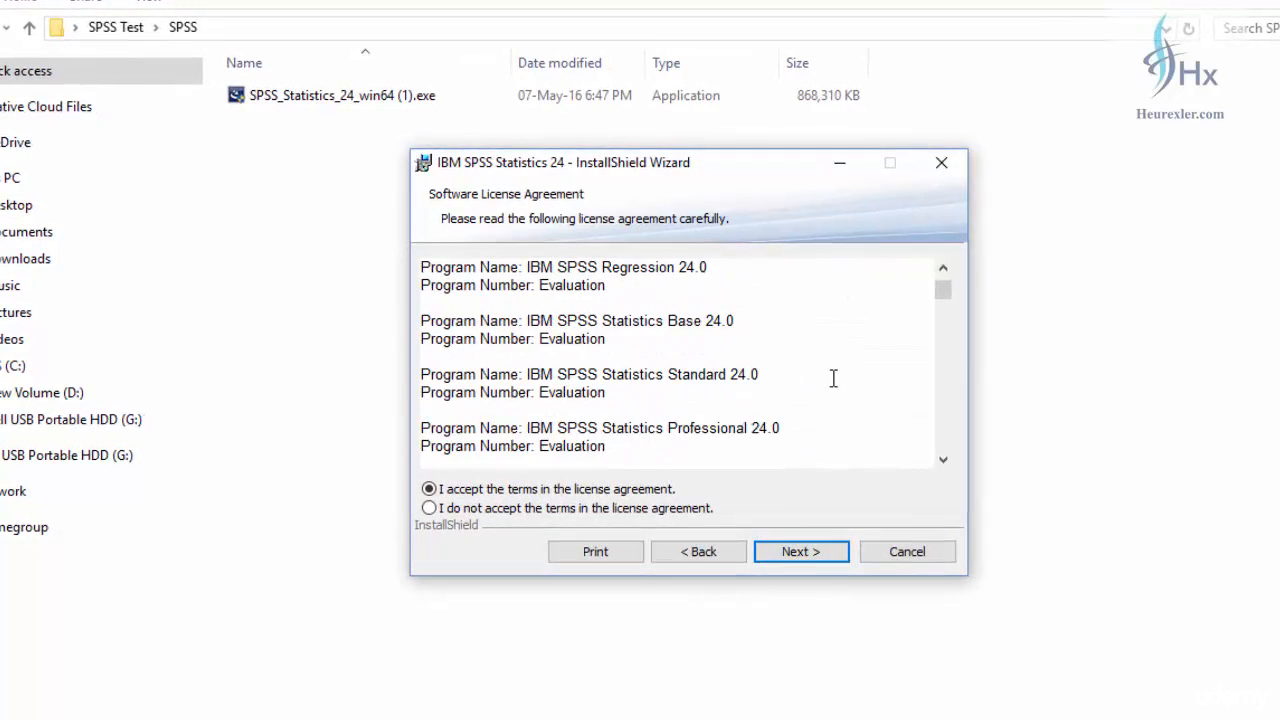
scroll(832, 378, down, 6)
scroll(834, 378, down, 15)
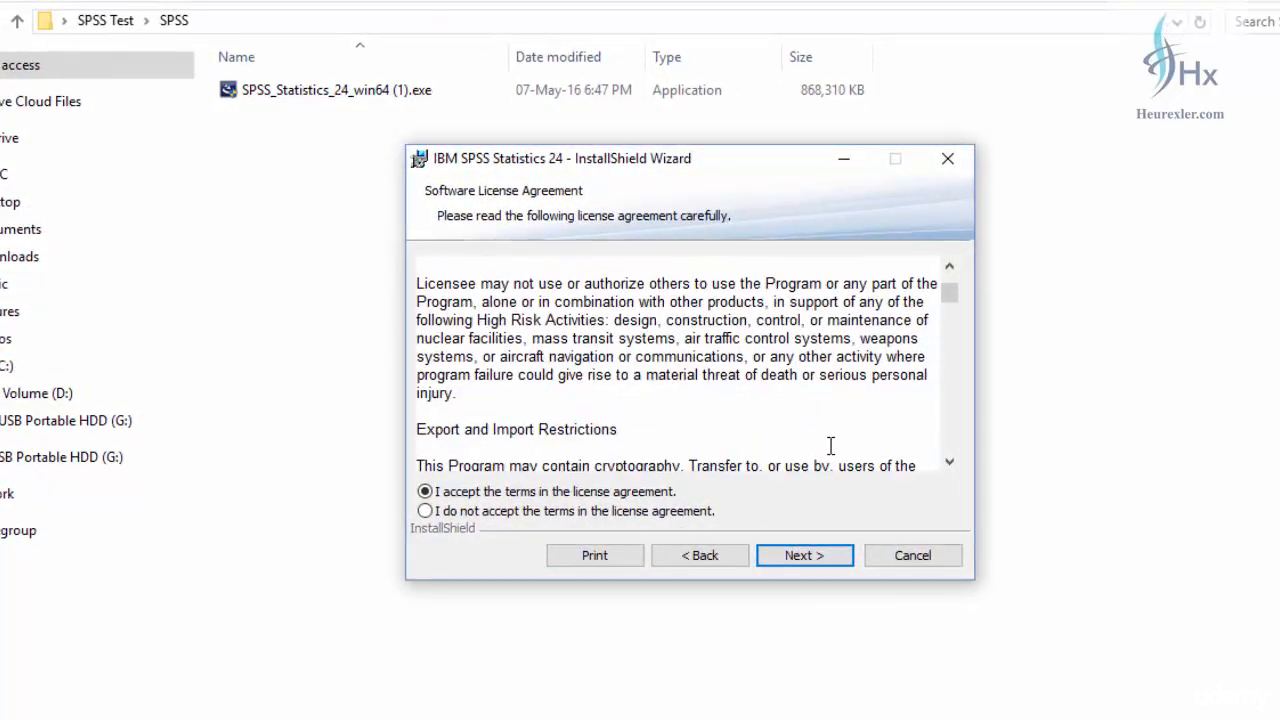
click(815, 561)
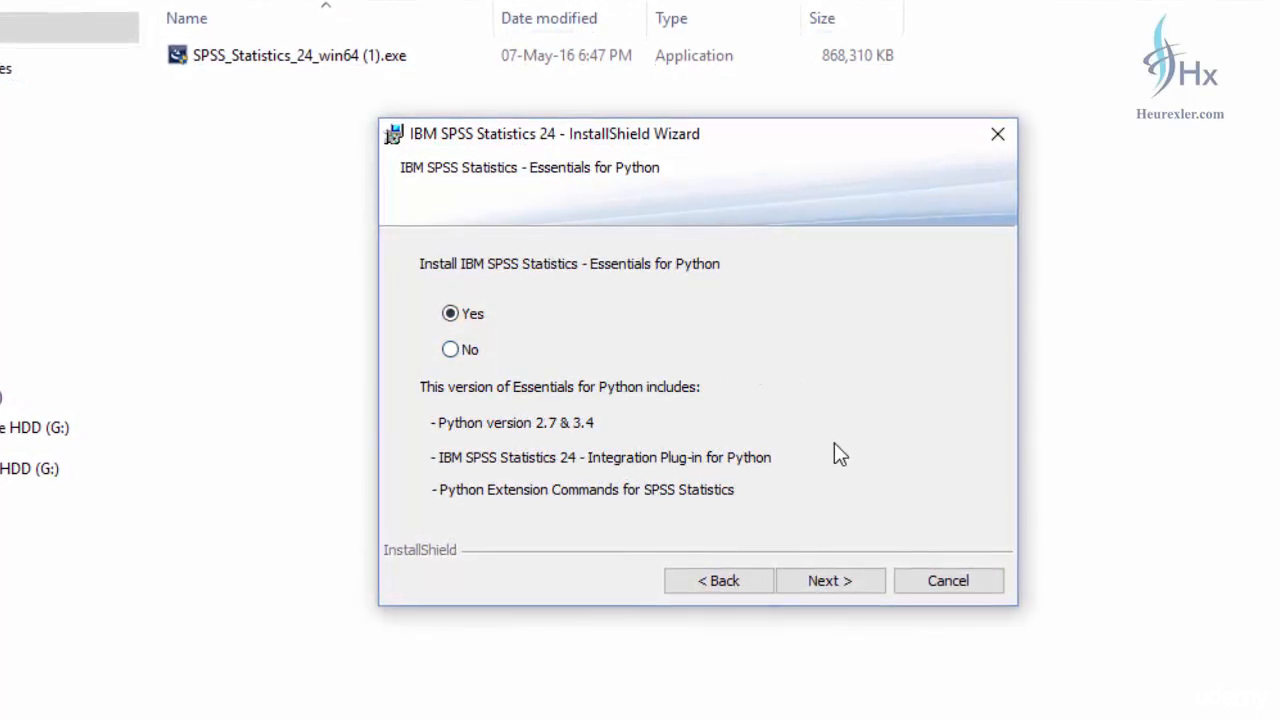
Keep the Python 2.7 & 3.4 install and accept the Python license agreements.
click(855, 583)
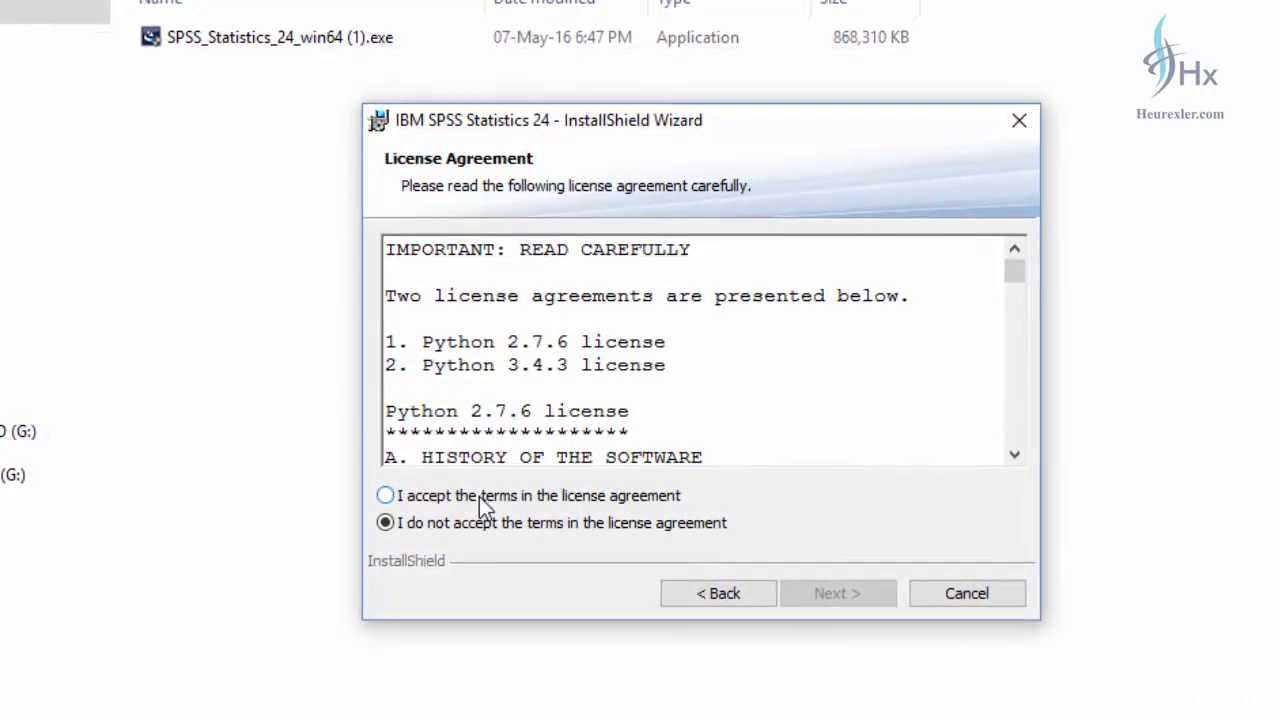
click(482, 500)
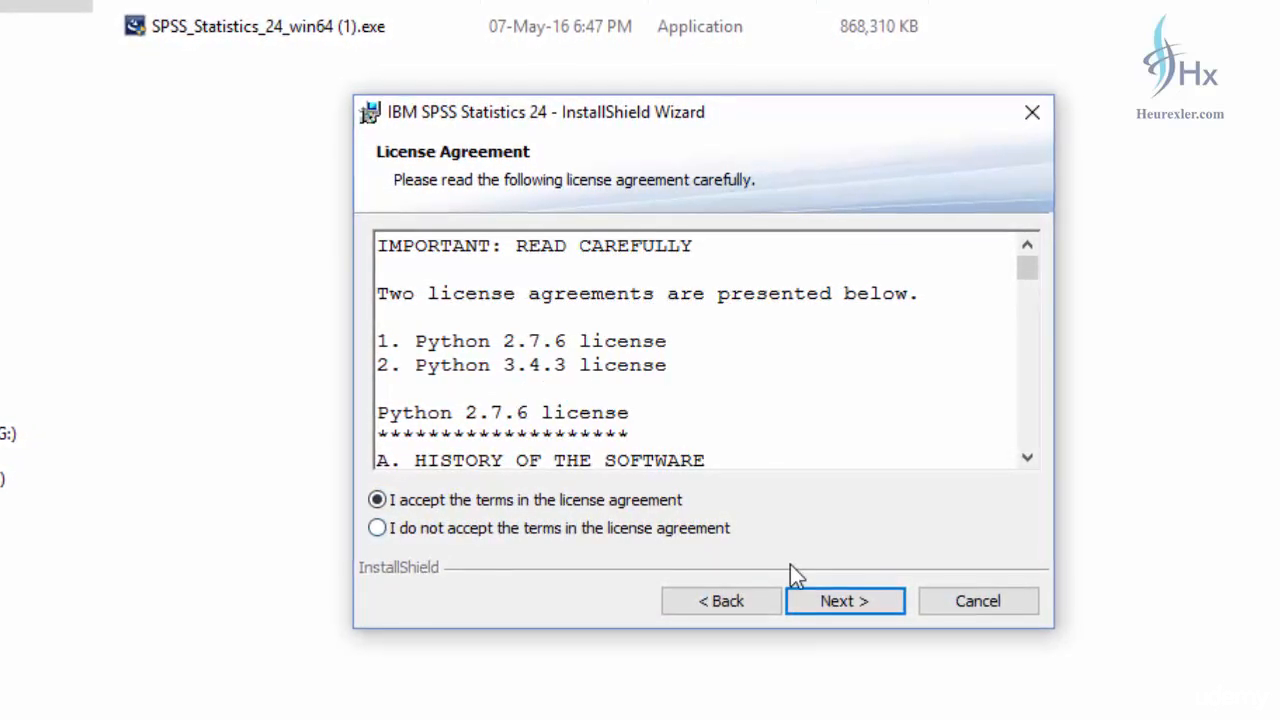
click(831, 601)
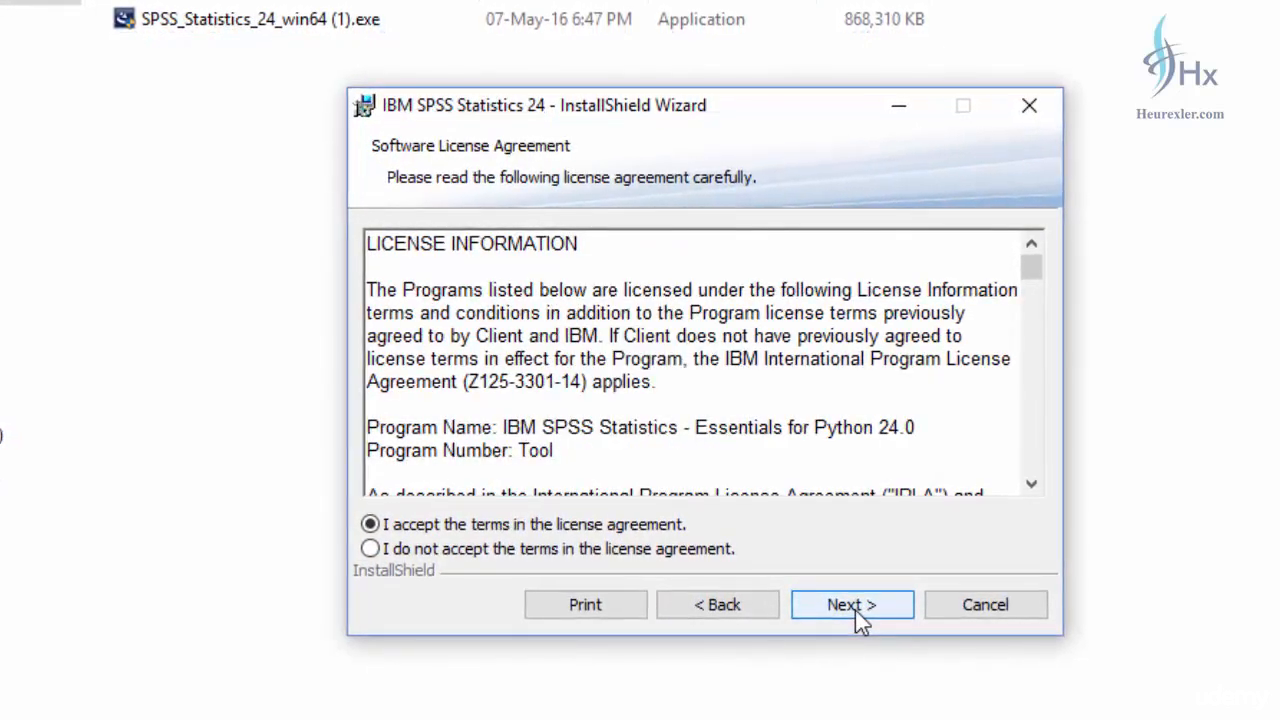
click(855, 610)
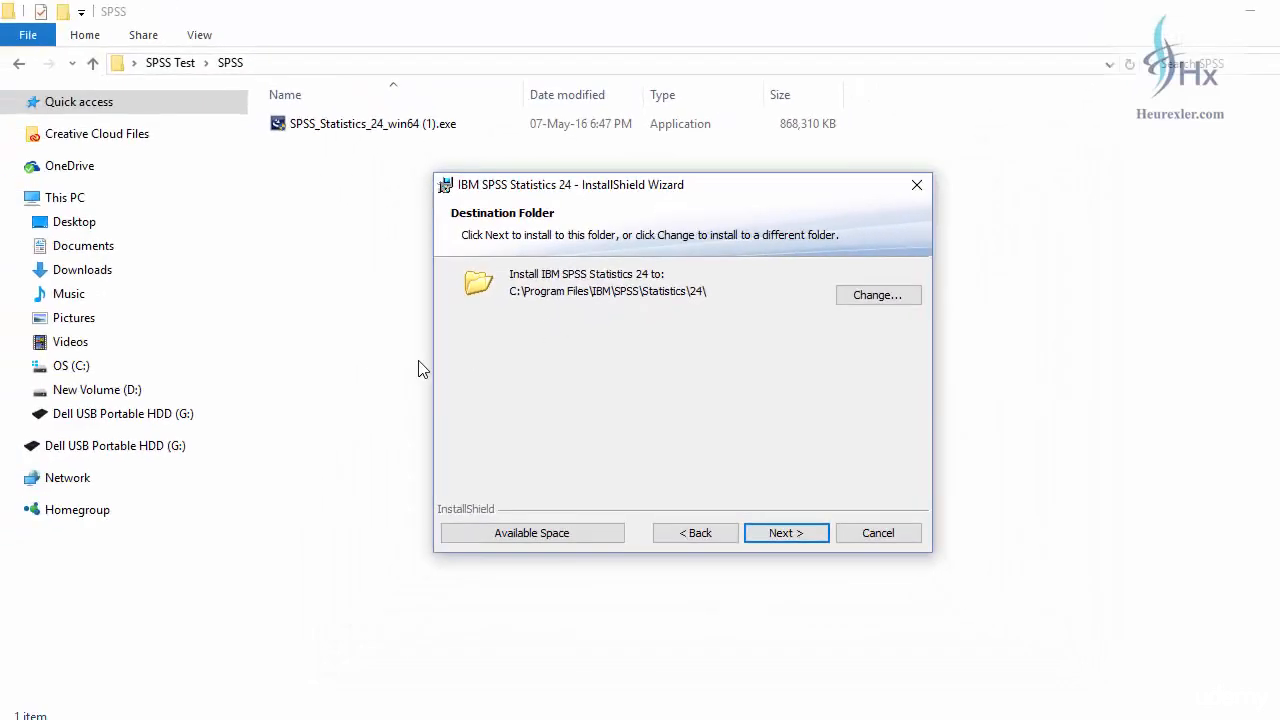
Browse the OS (C:) drive root, including Program Files (x86), then return to the installer.
click(72, 370)
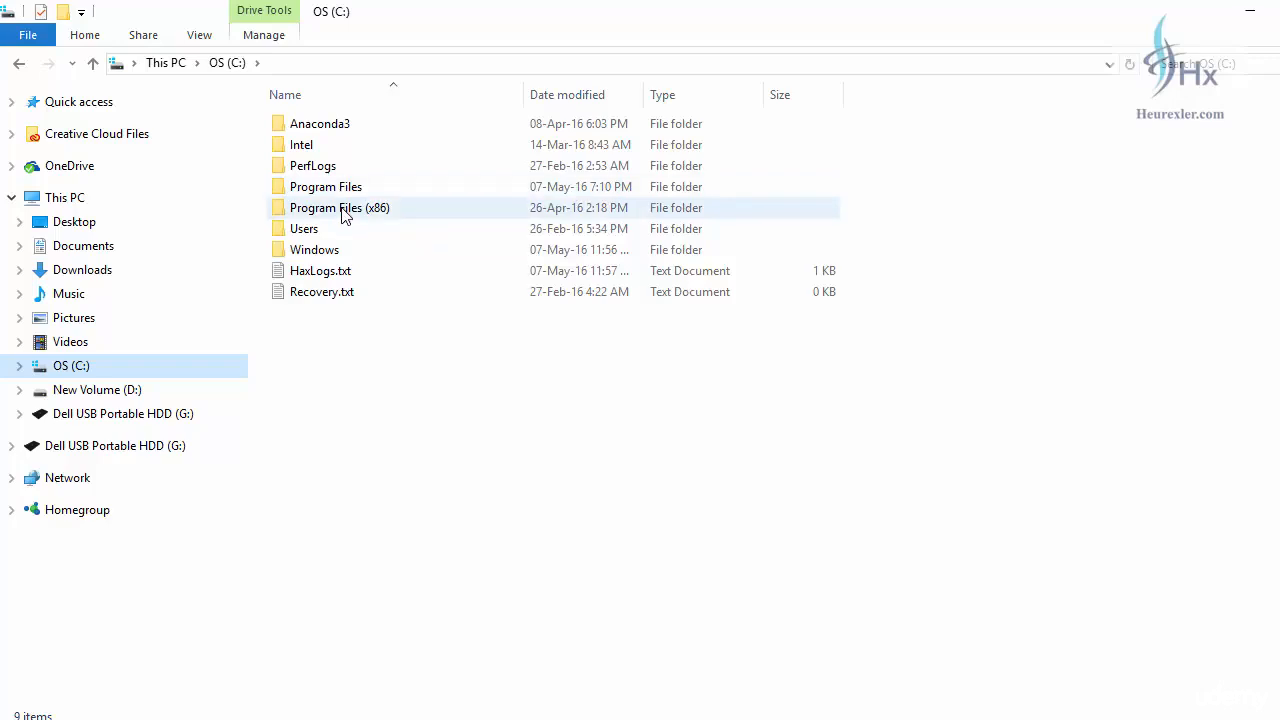
mouse_move(343, 216)
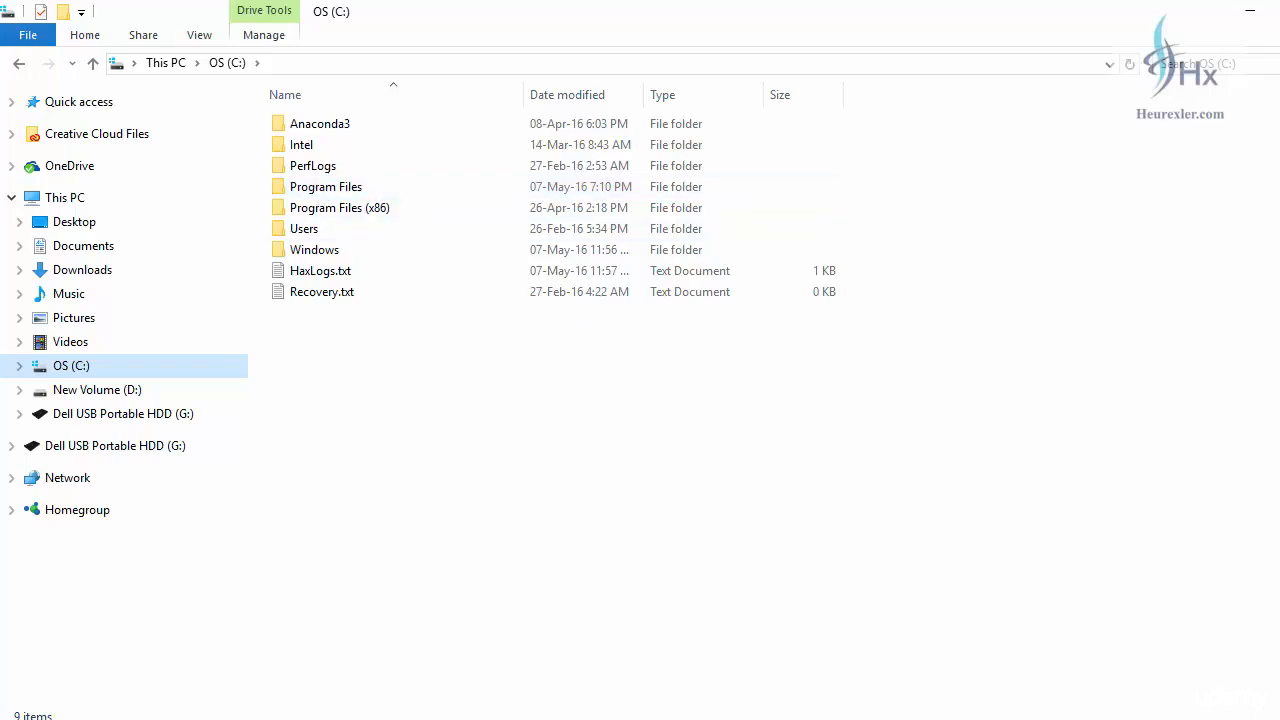
key(alt+Tab)
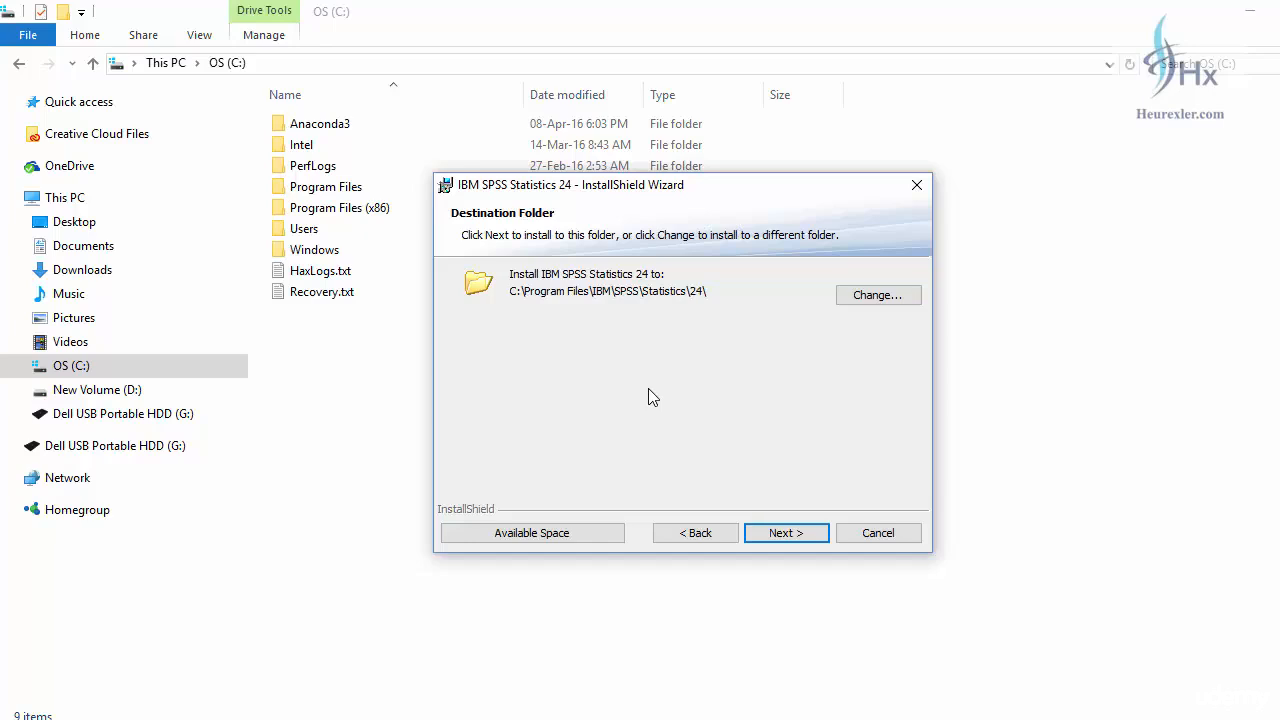
Install SPSS Statistics 24 into the default folder, minimizing Explorer and Chrome while it runs.
click(782, 534)
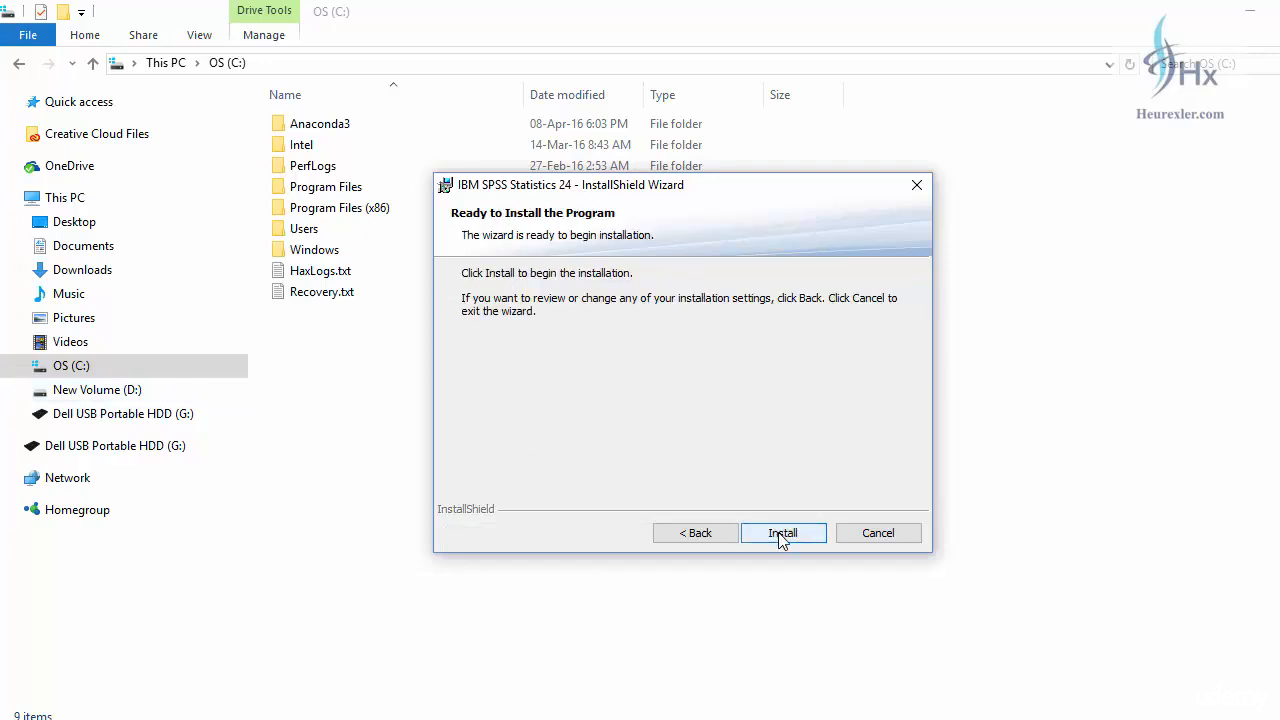
click(782, 534)
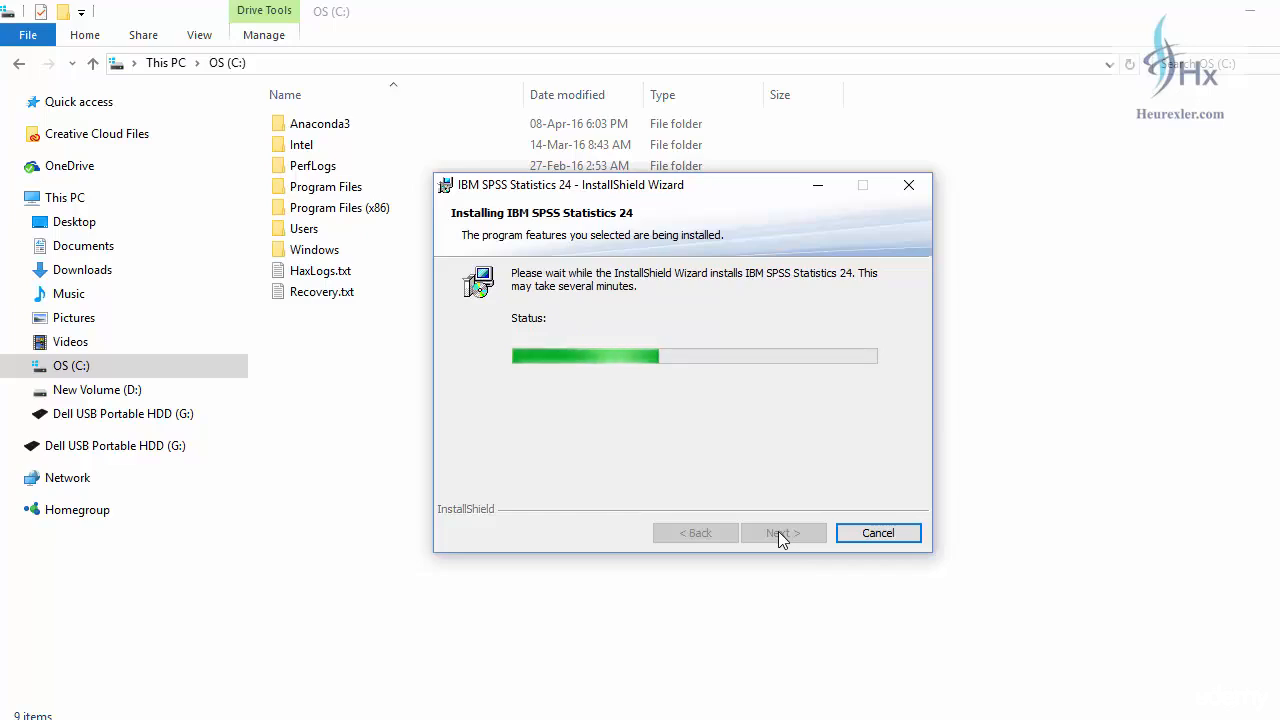
click(1256, 18)
click(1258, 22)
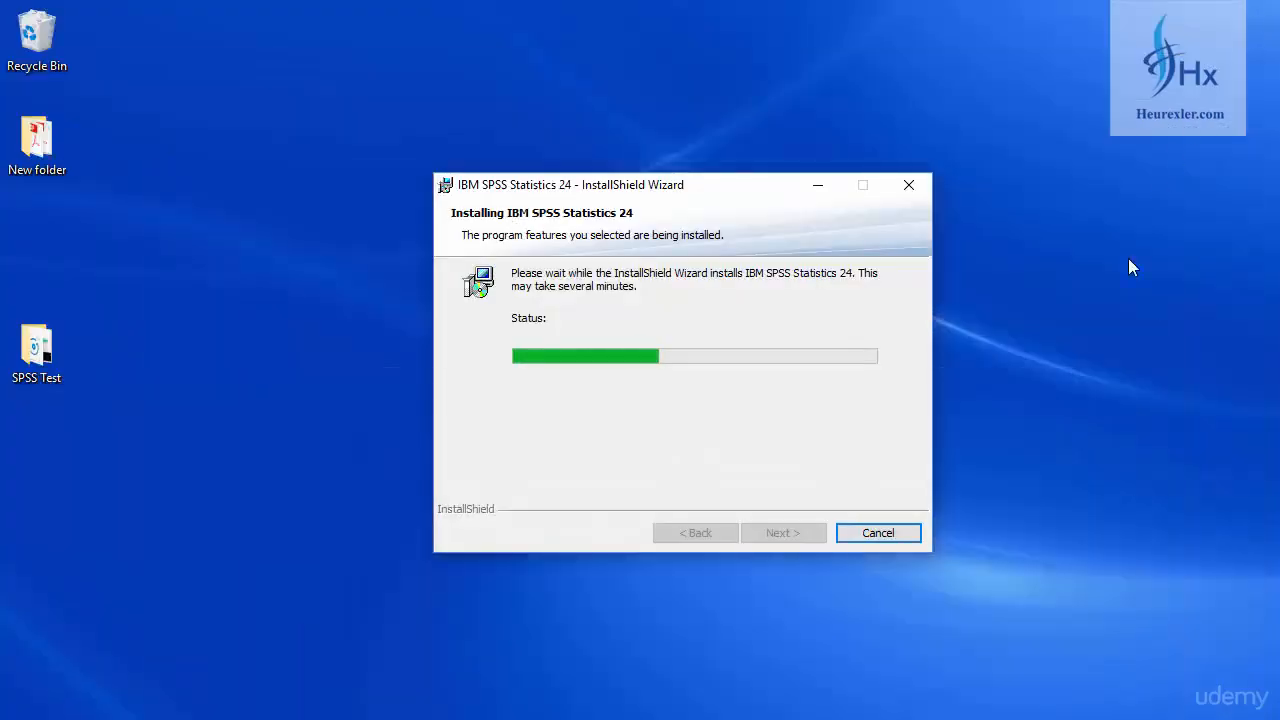
click(53, 464)
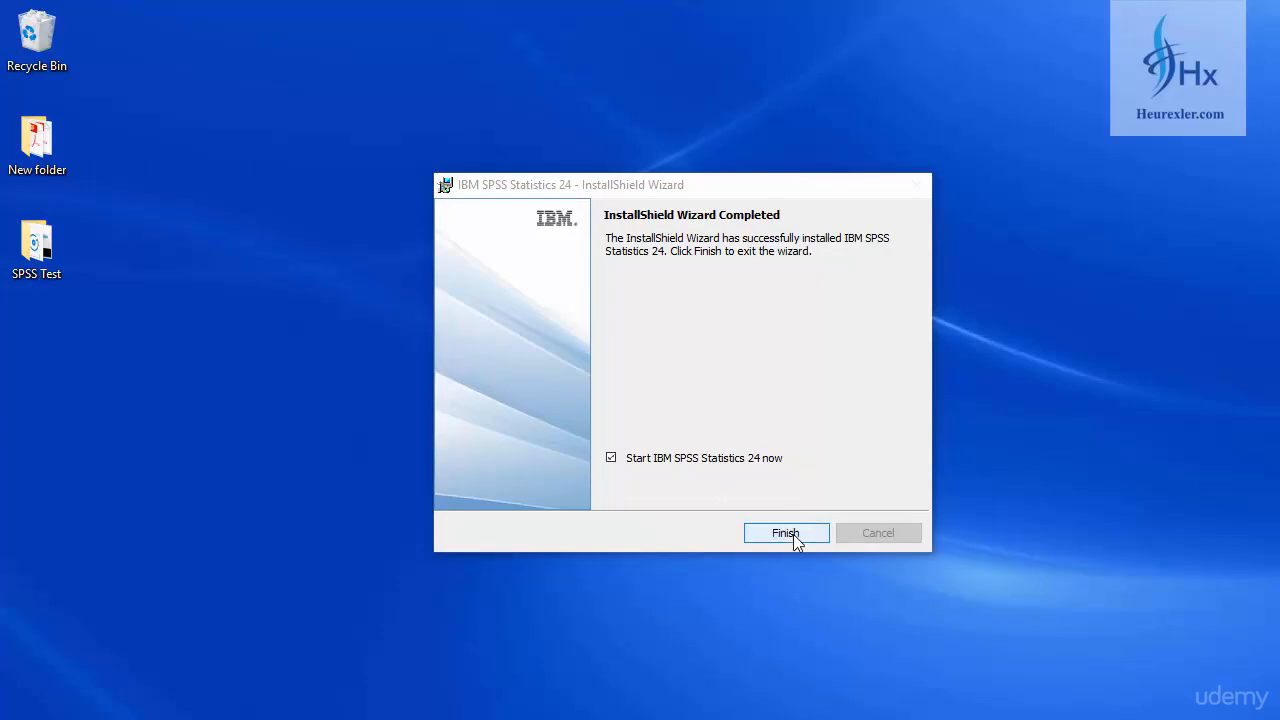
Finish the wizard with 'Start IBM SPSS Statistics 24 now' left ticked.
click(793, 534)
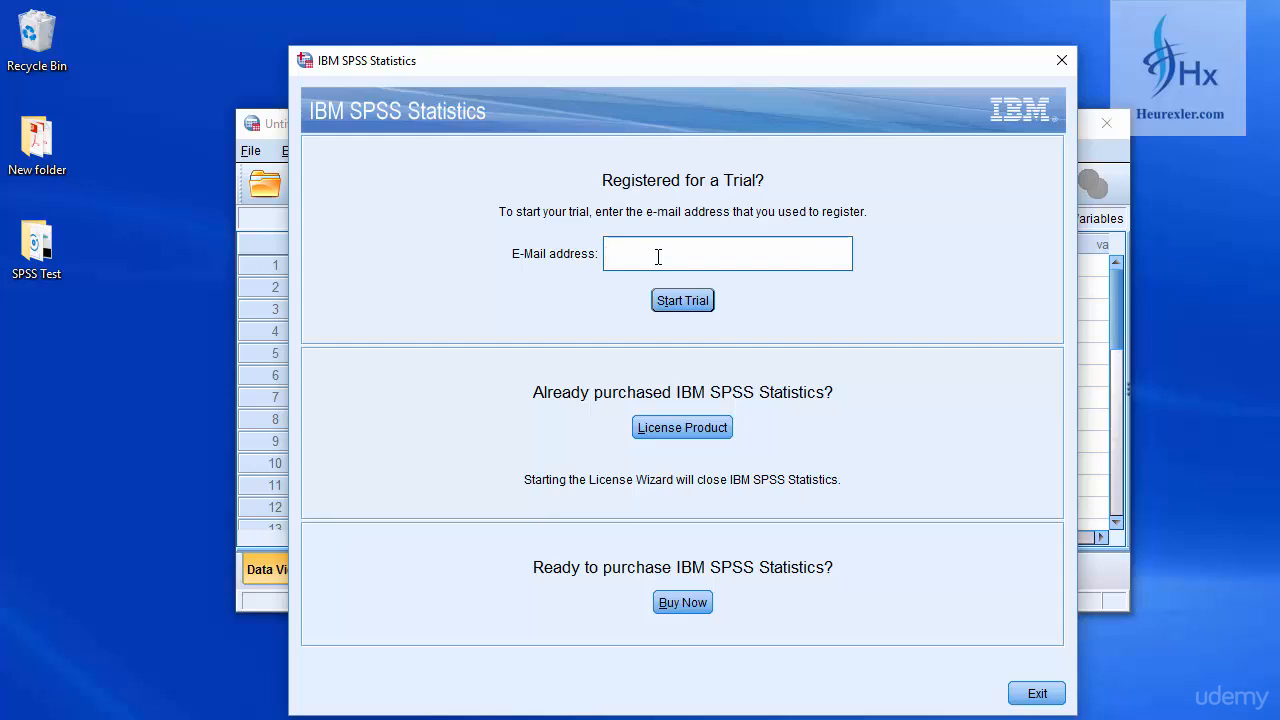
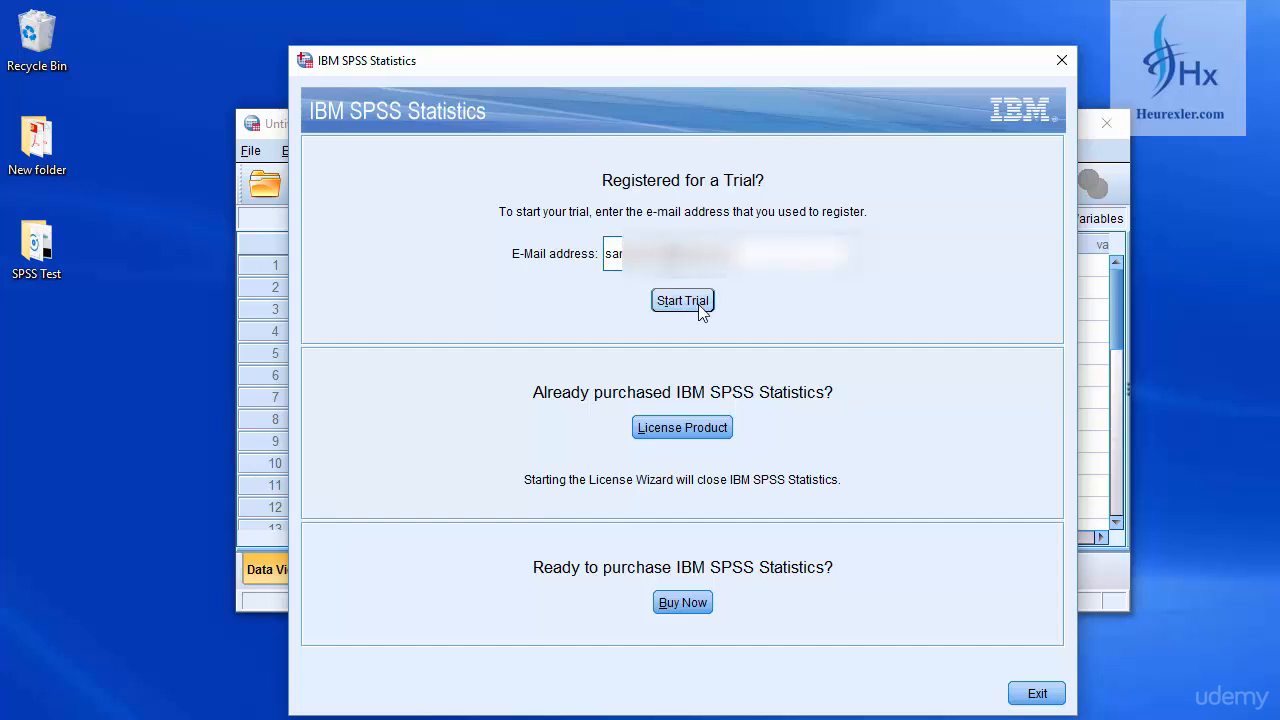
Enter the registered e-mail address and start the 14-day trial.
click(697, 303)
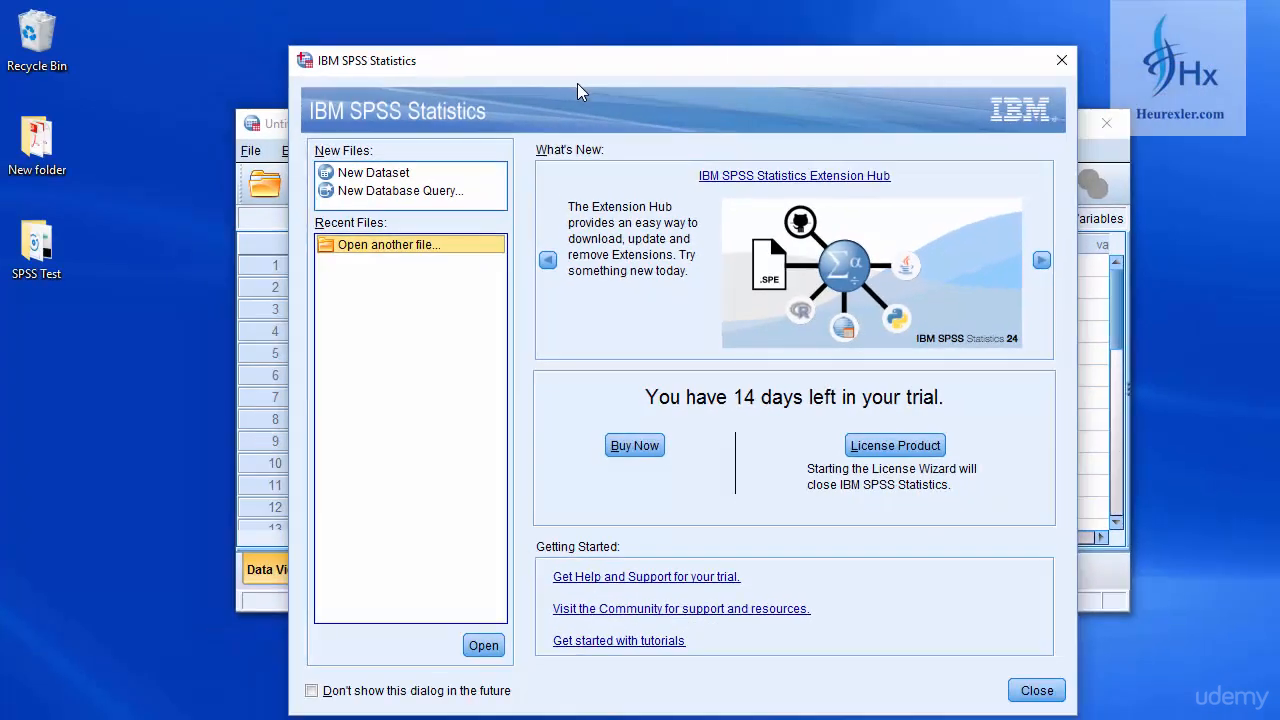
drag(601, 61, 712, 42)
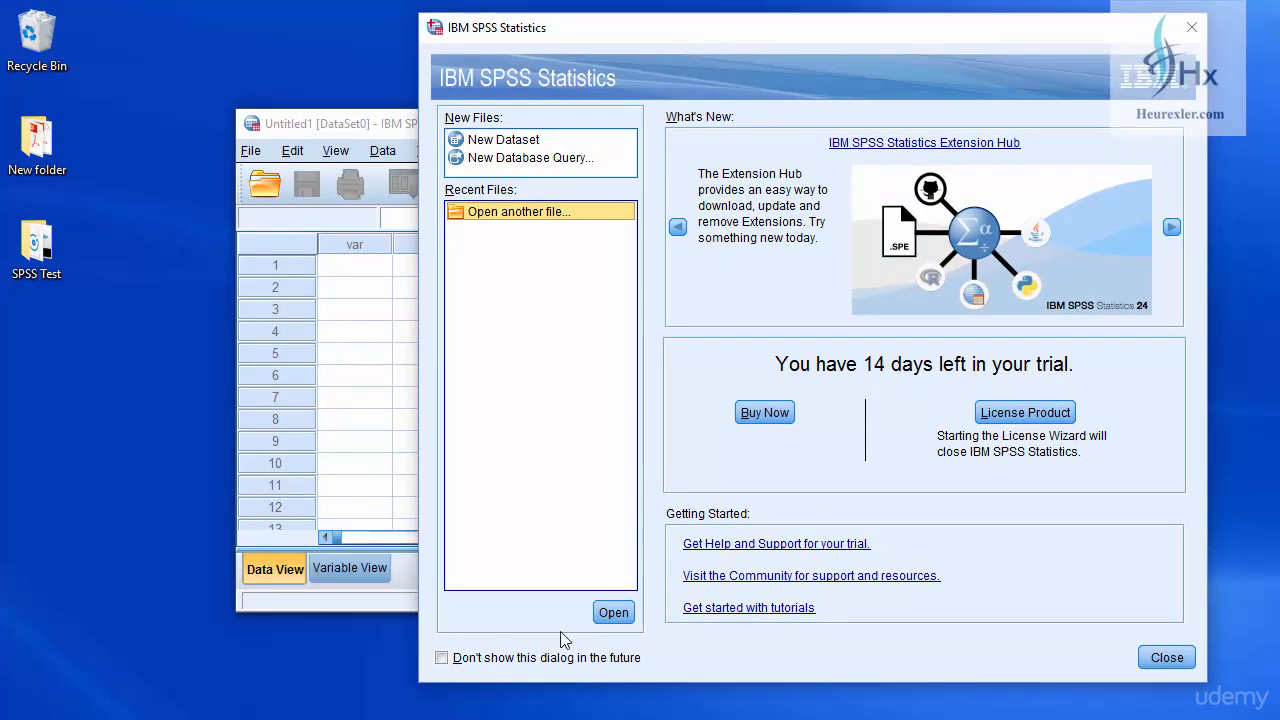
click(443, 659)
click(443, 659)
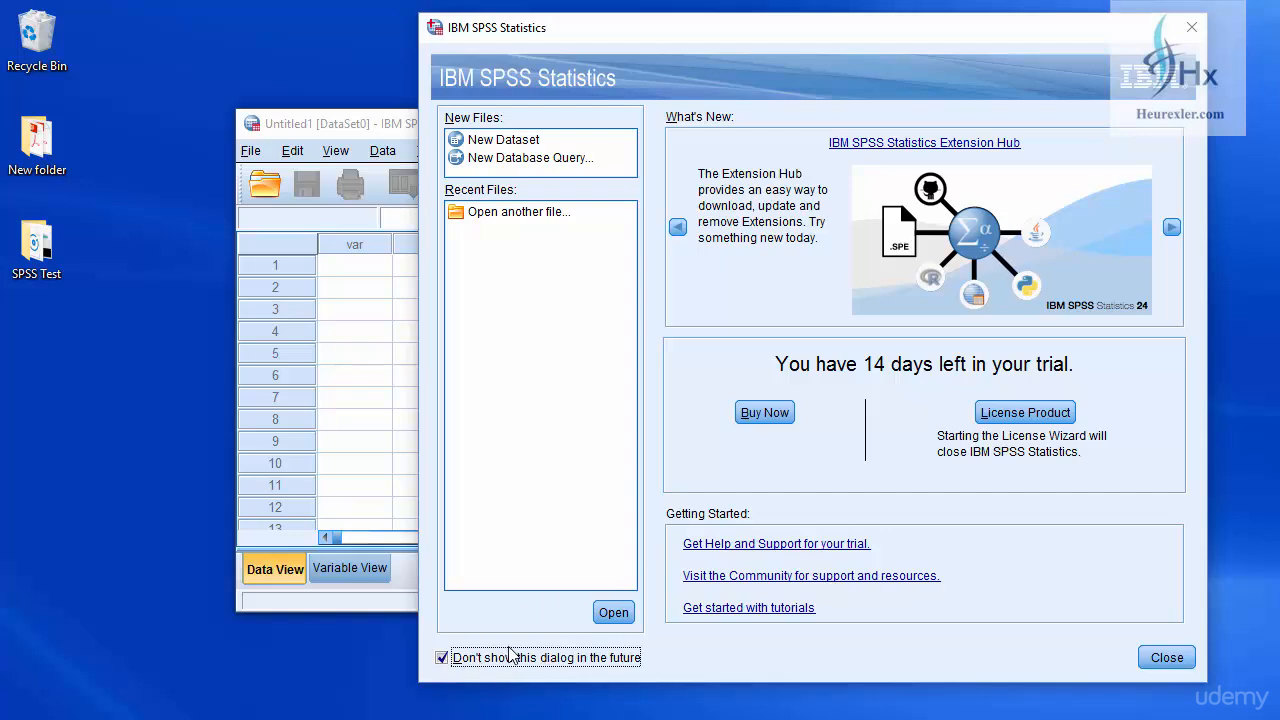
click(442, 659)
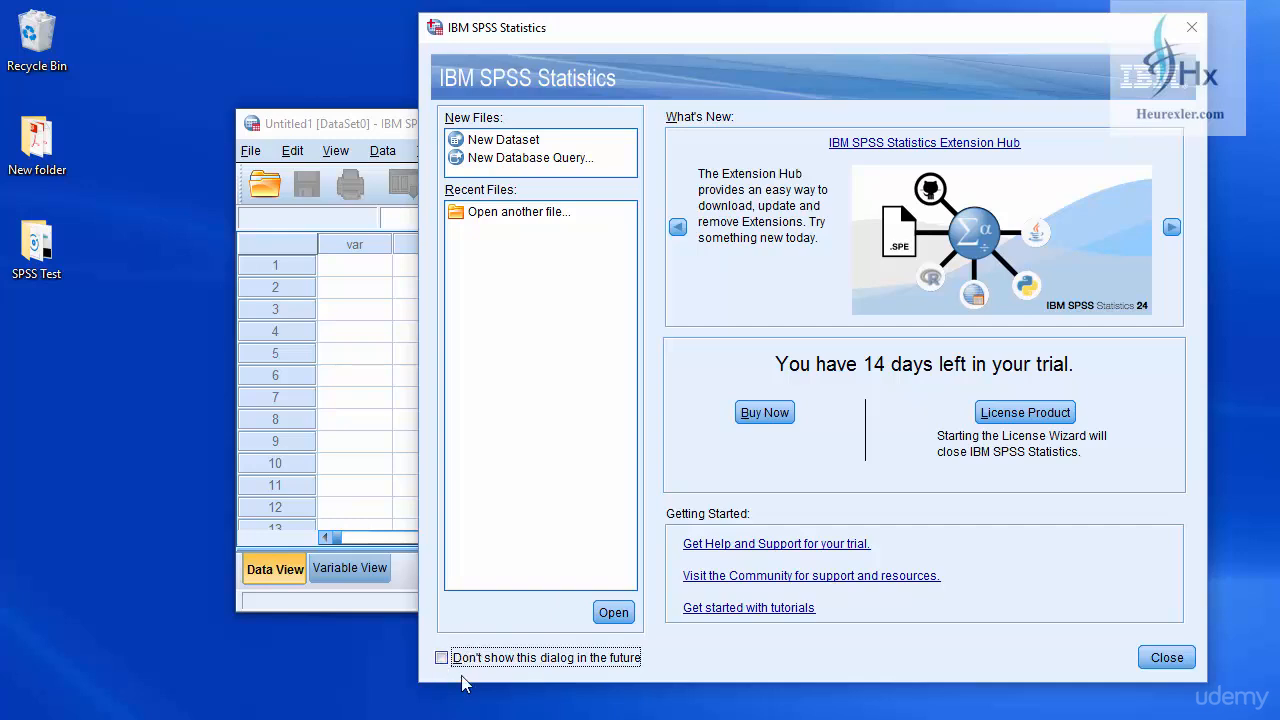
Close the welcome dialog, maximize the Untitled1 Data Editor, and browse the Analyze, Data and Edit menus.
click(1166, 658)
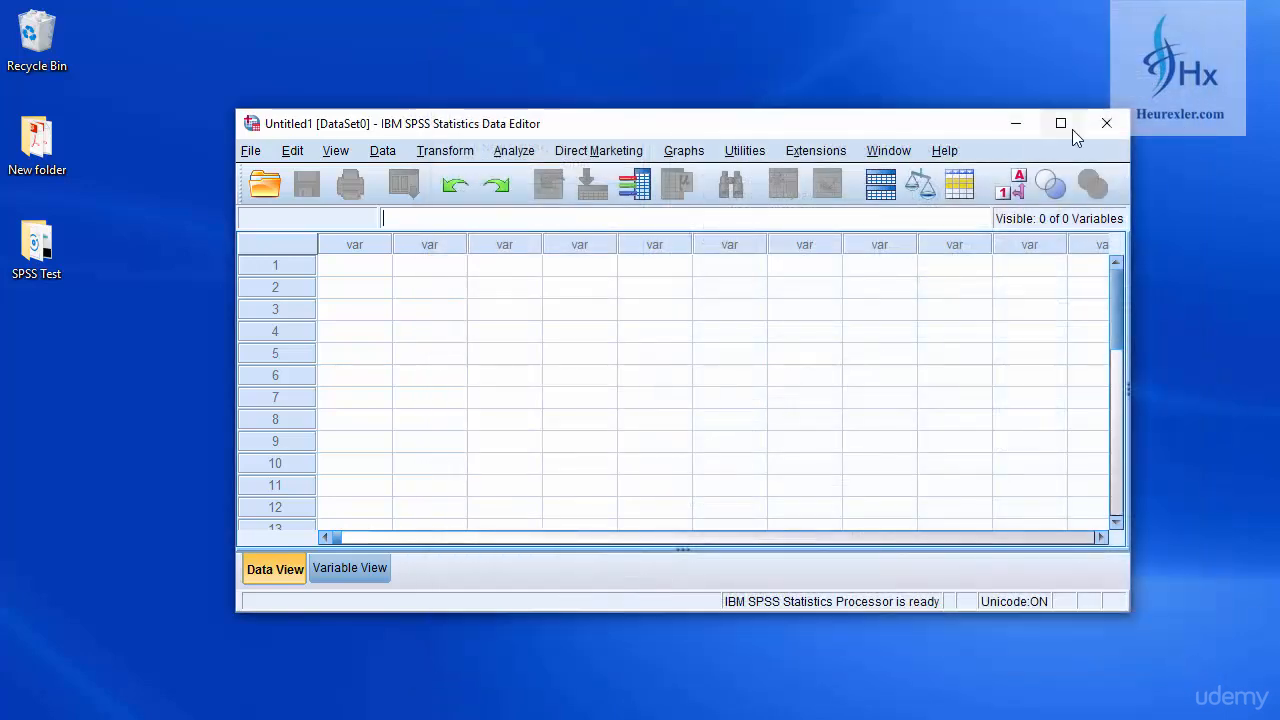
click(1063, 123)
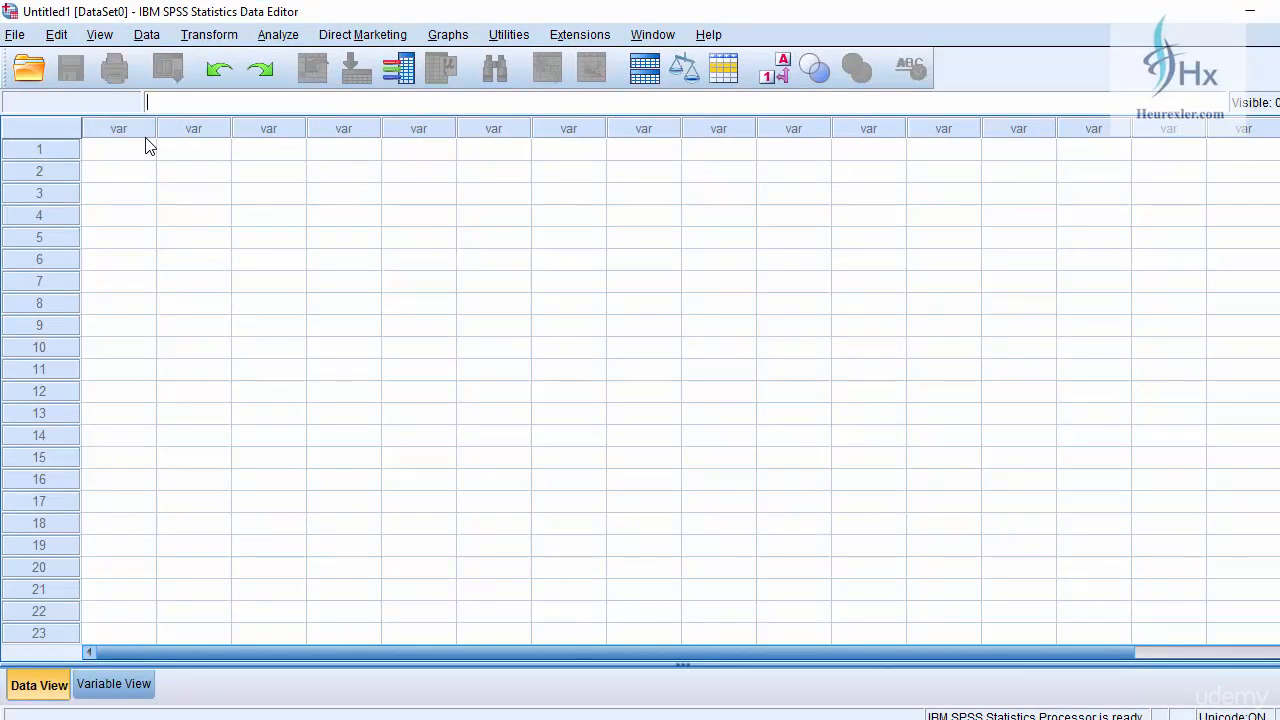
click(278, 35)
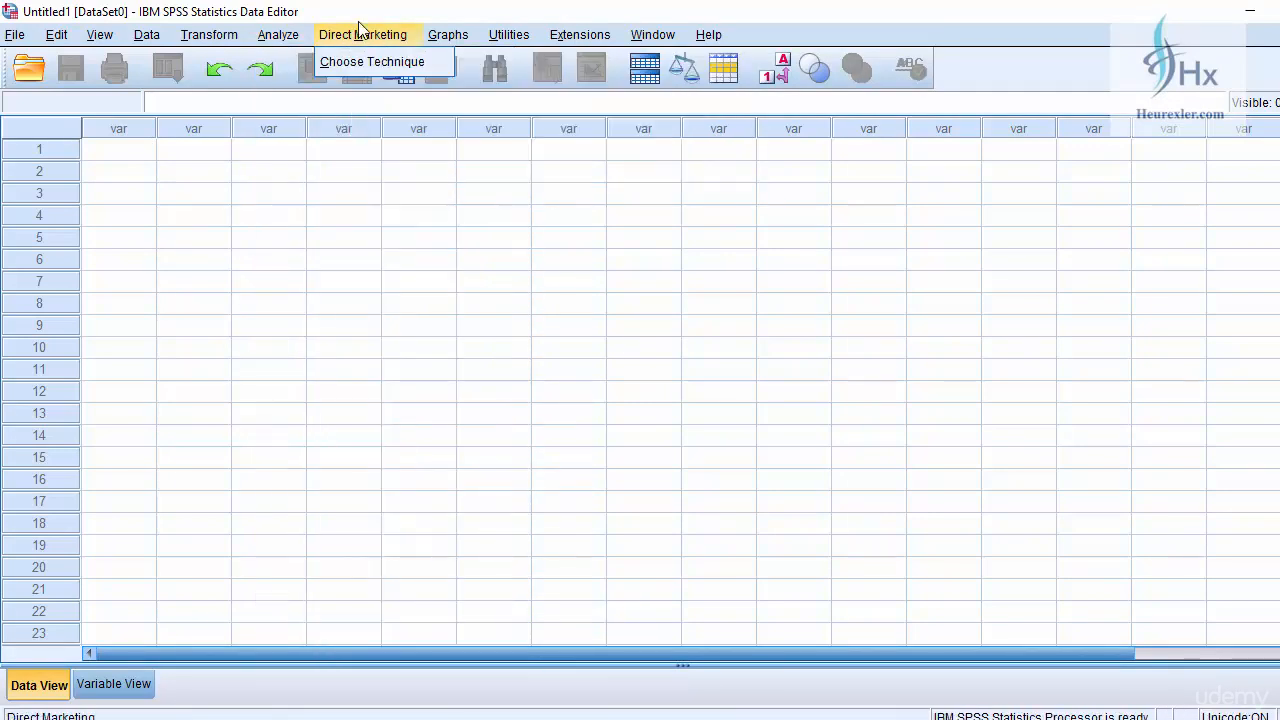
mouse_move(186, 38)
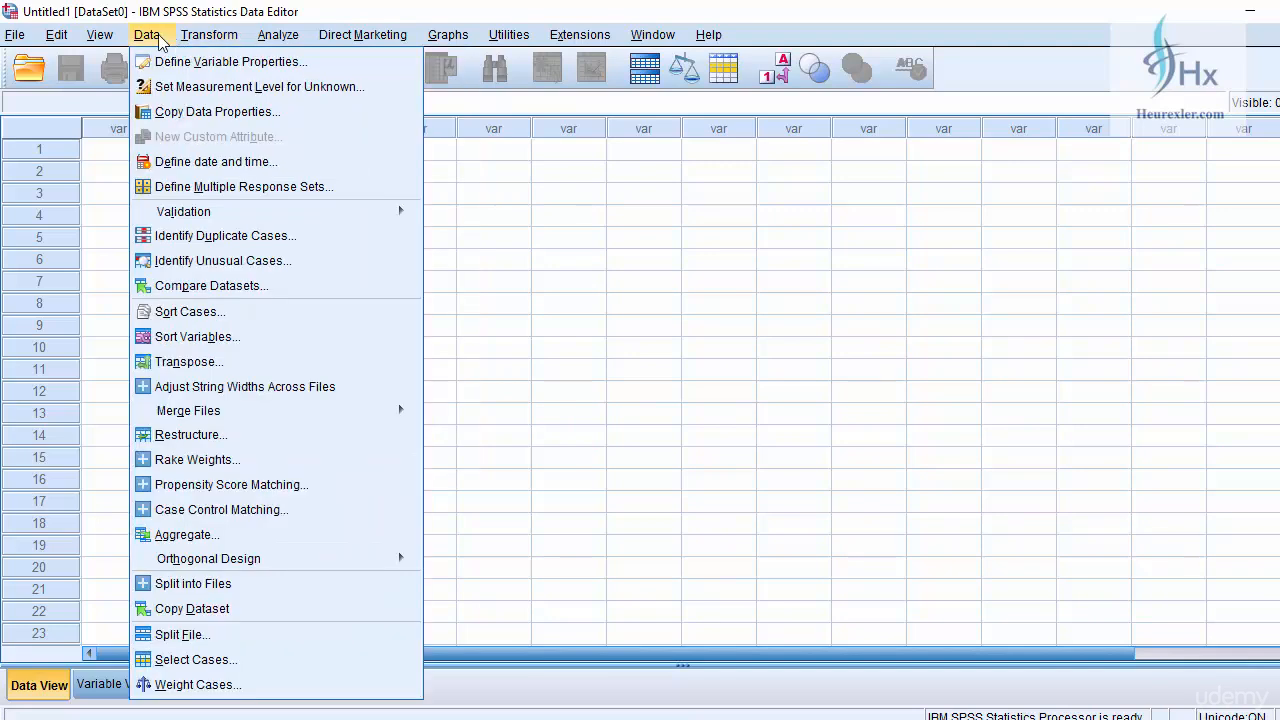
mouse_move(57, 40)
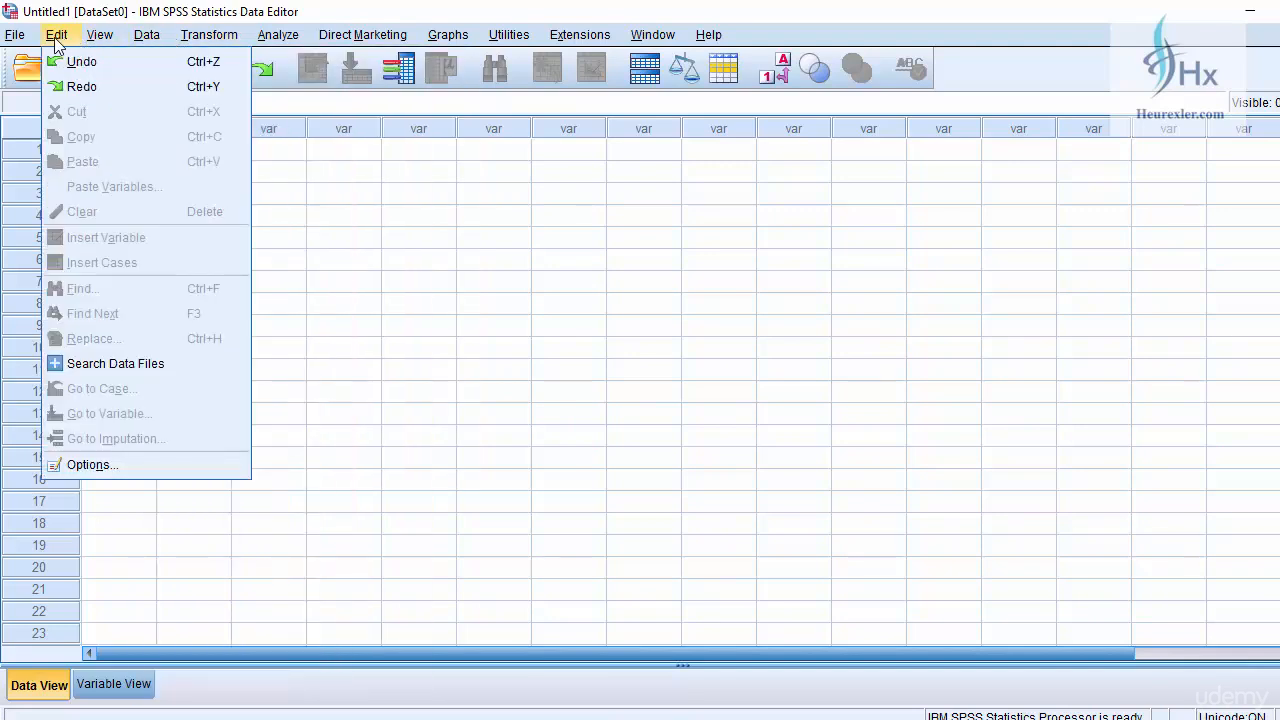